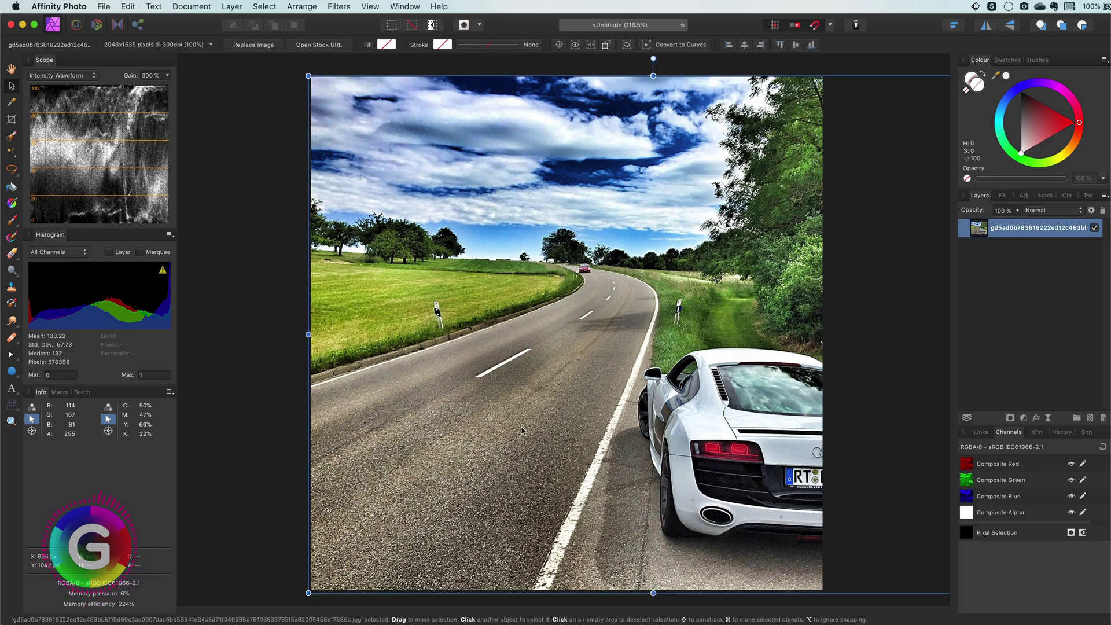
- Choose the Artistic Text tool from the left toolbar
{"action": "left_click", "coordinate": [12, 388]}
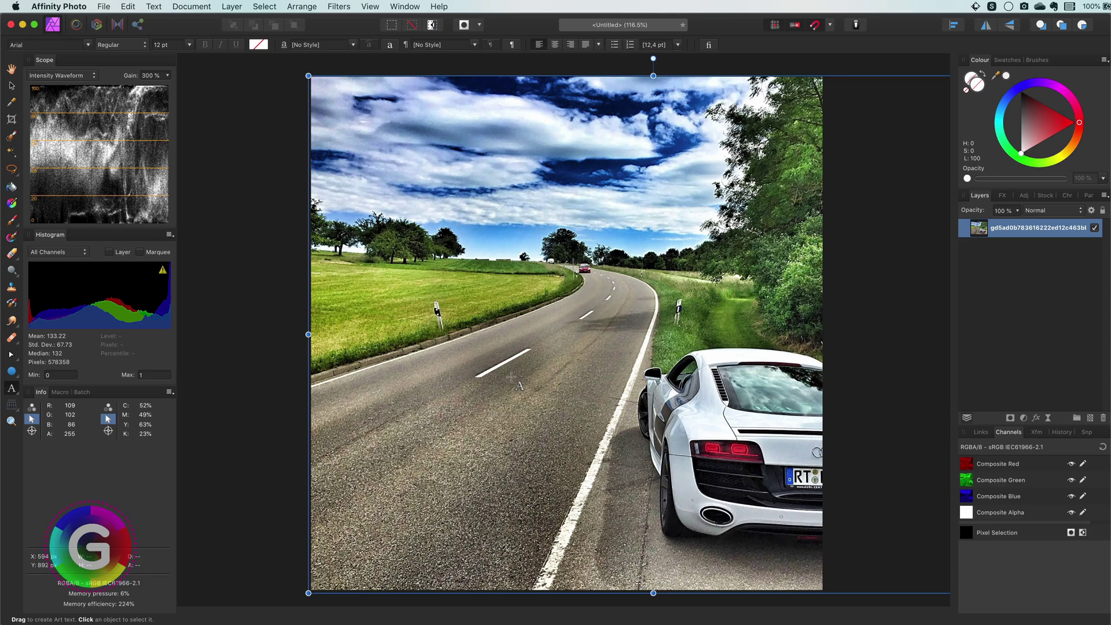
- Create a bold '80' text frame on the road near the photo's centre
{"action": "left_click_drag", "start_coordinate": [512, 376], "coordinate": [555, 428]}
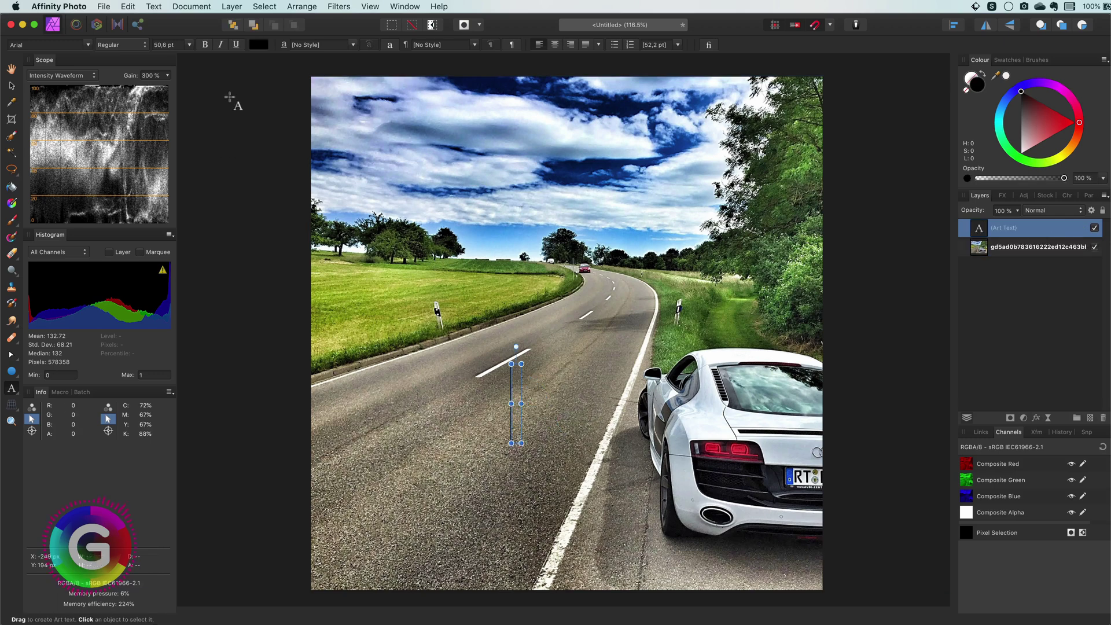
{"action": "left_click", "coordinate": [205, 45]}
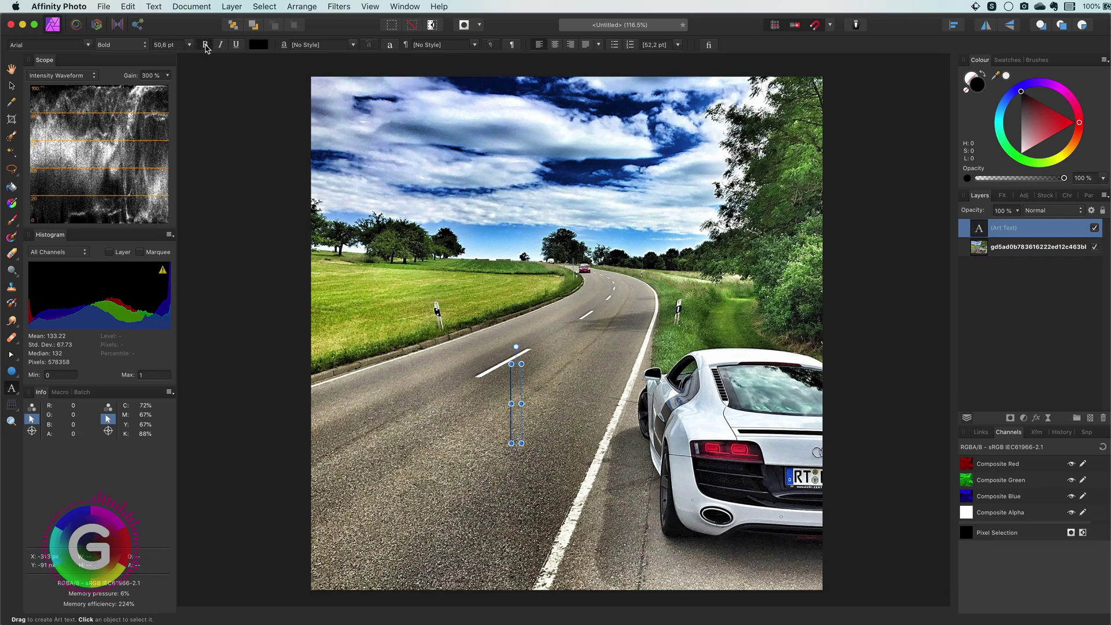
{"action": "type", "text": "80"}
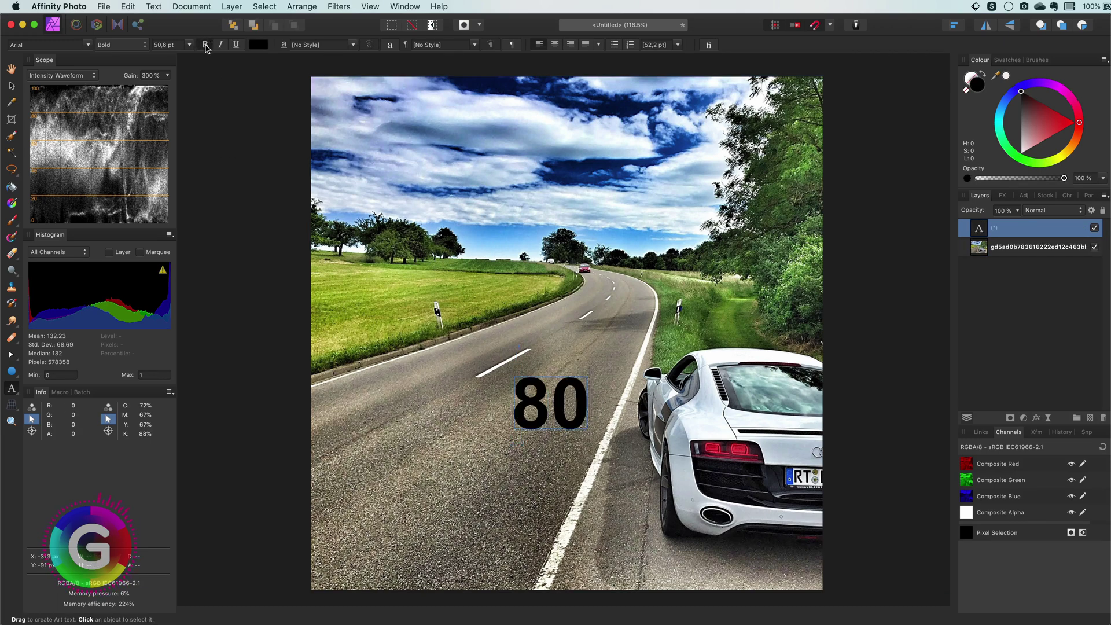
- Recolour the 80 text white and shrink it slightly
{"action": "left_click", "coordinate": [11, 86]}
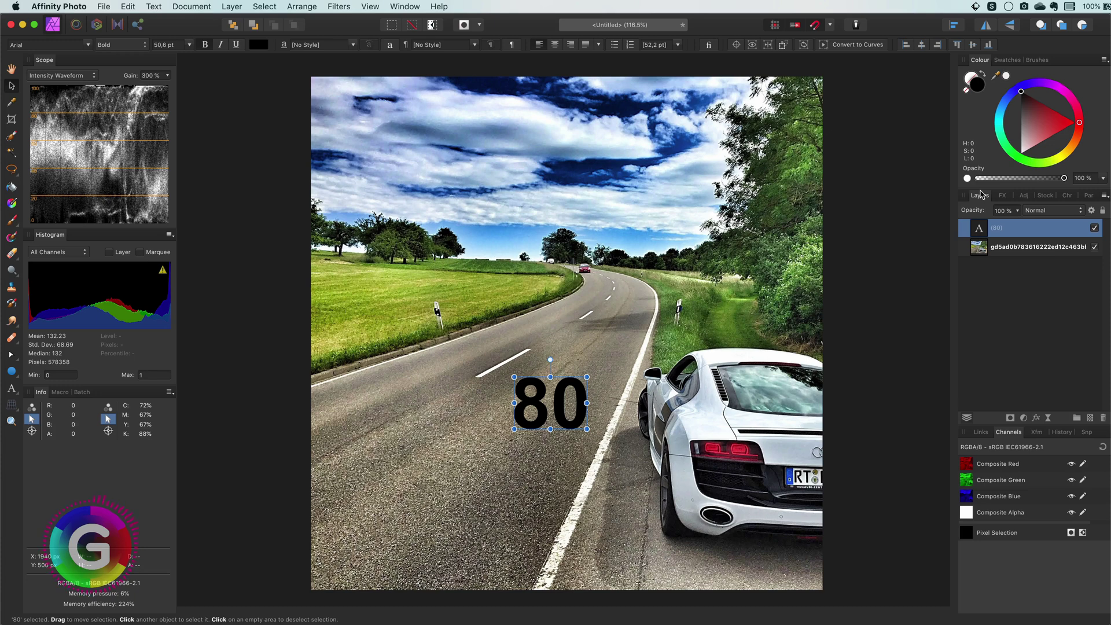
{"action": "left_click", "coordinate": [1020, 154]}
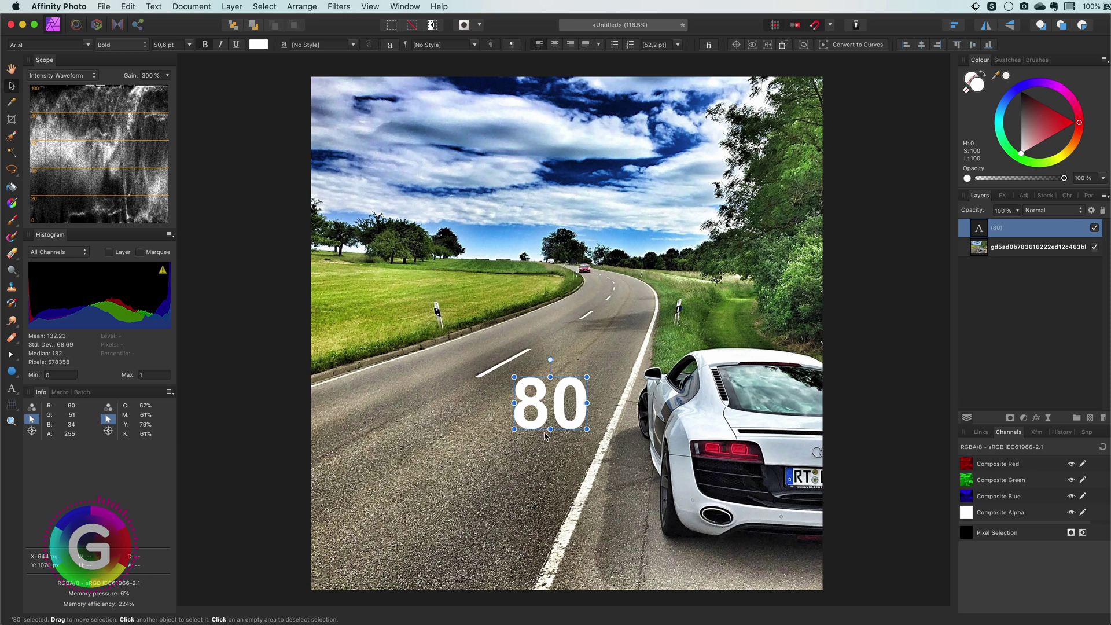
{"action": "left_click_drag", "start_coordinate": [587, 429], "coordinate": [549, 405]}
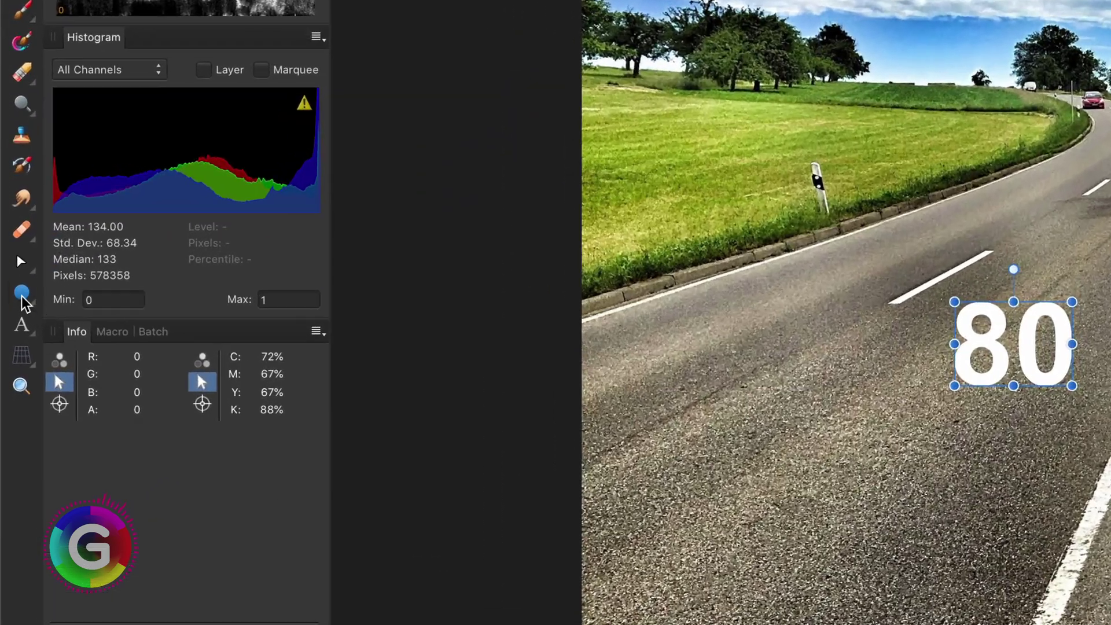
- Draw a circle with the Ellipse tool that encloses the 80 on the road
{"action": "left_click", "coordinate": [22, 294]}
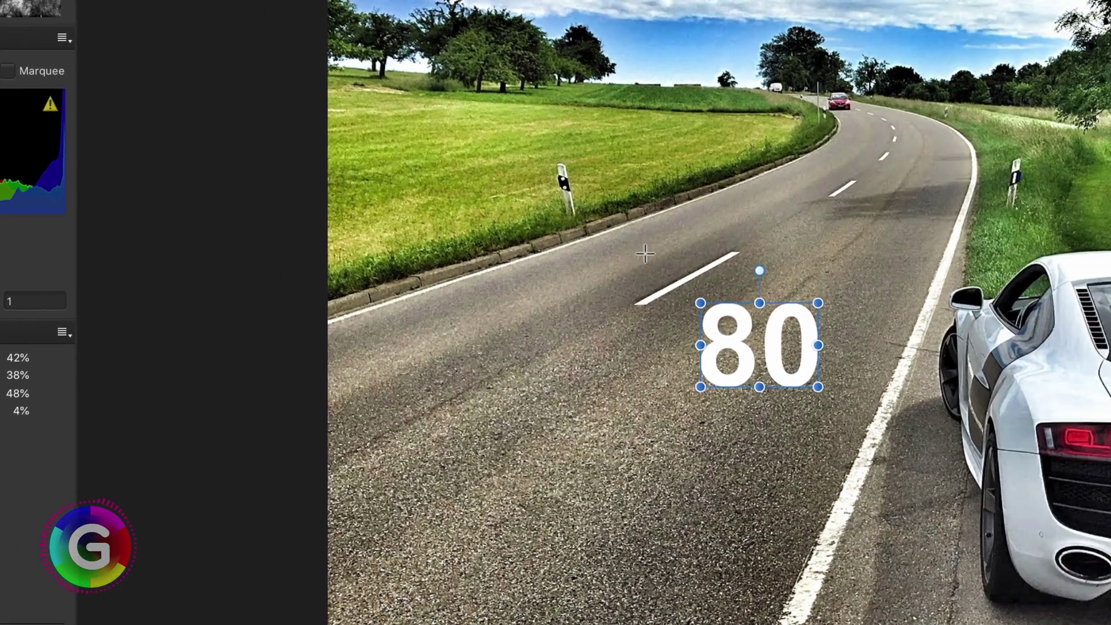
{"action": "left_click_drag", "start_coordinate": [888, 243], "coordinate": [1087, 463]}
{"action": "left_click_drag", "start_coordinate": [770, 462], "coordinate": [793, 463]}
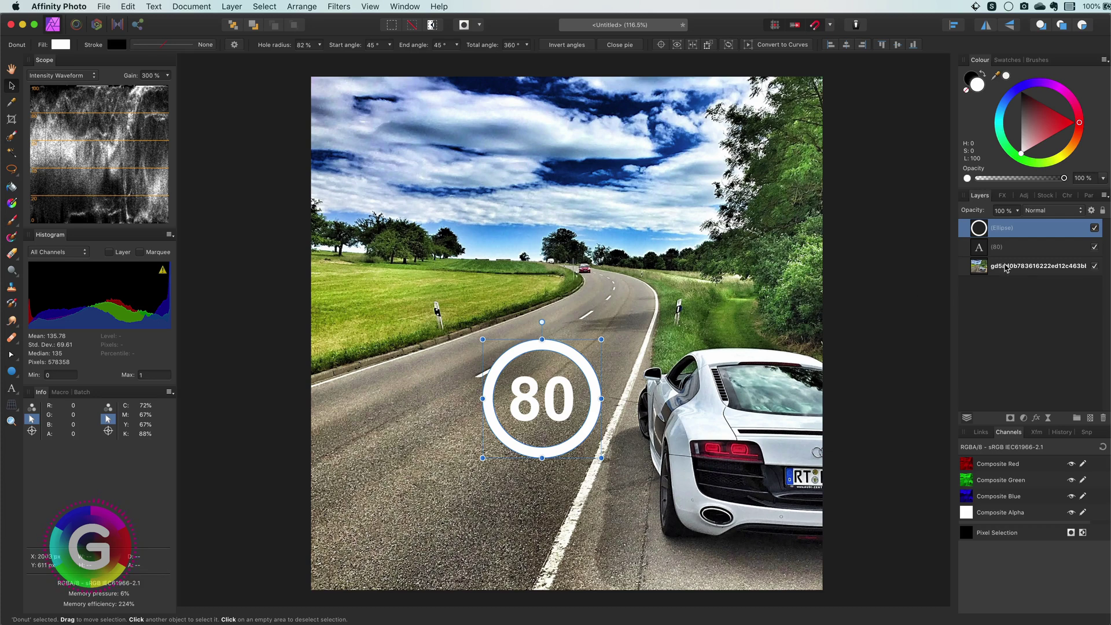
- Group the ring with the 80, then shrink the sign and move it up the road
{"action": "left_click", "coordinate": [1004, 248], "text": "shift"}
{"action": "key", "text": "super+g"}
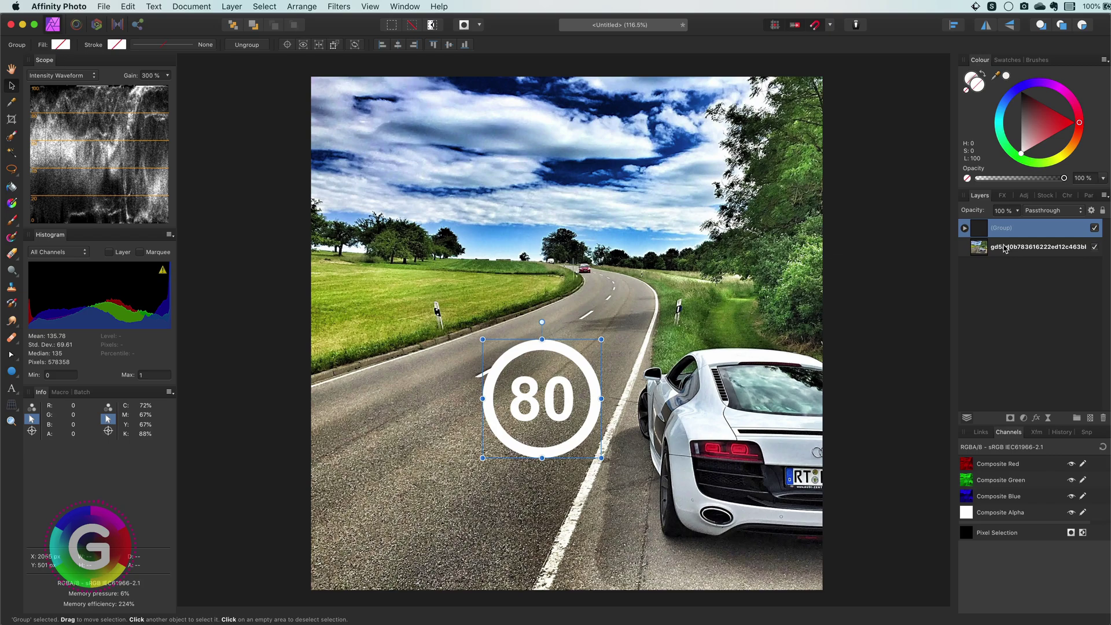
{"action": "left_click_drag", "start_coordinate": [601, 458], "coordinate": [578, 434]}
{"action": "left_click_drag", "start_coordinate": [548, 401], "coordinate": [580, 393]}
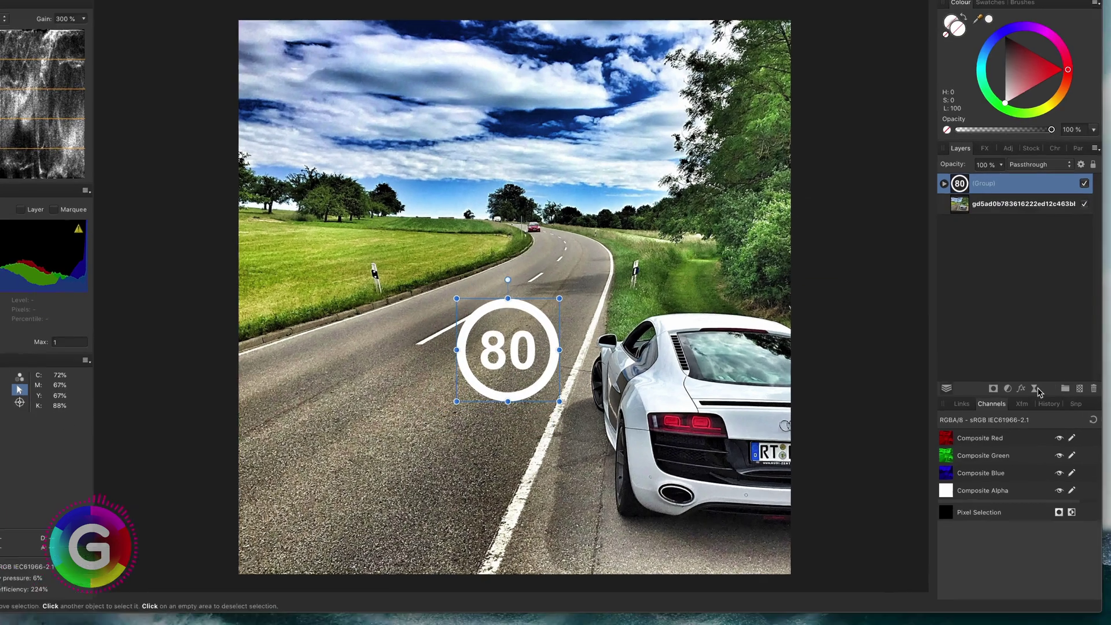
- Add a Live Perspective filter and pull the sign's four corners to lay it flat
{"action": "left_click", "coordinate": [1035, 388]}
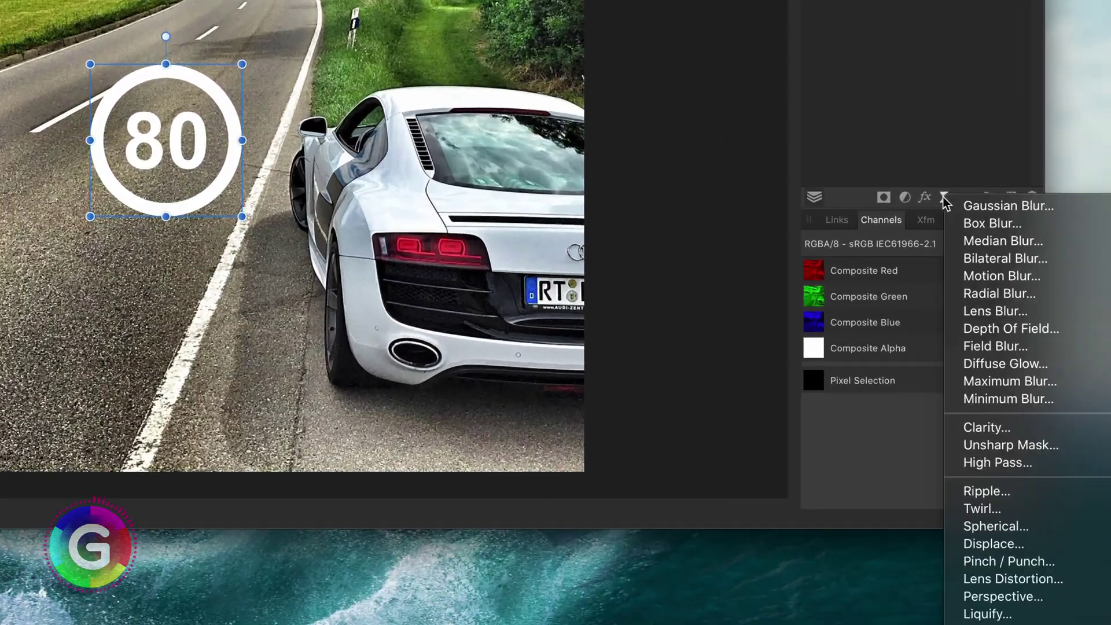
{"action": "left_click", "coordinate": [1063, 624]}
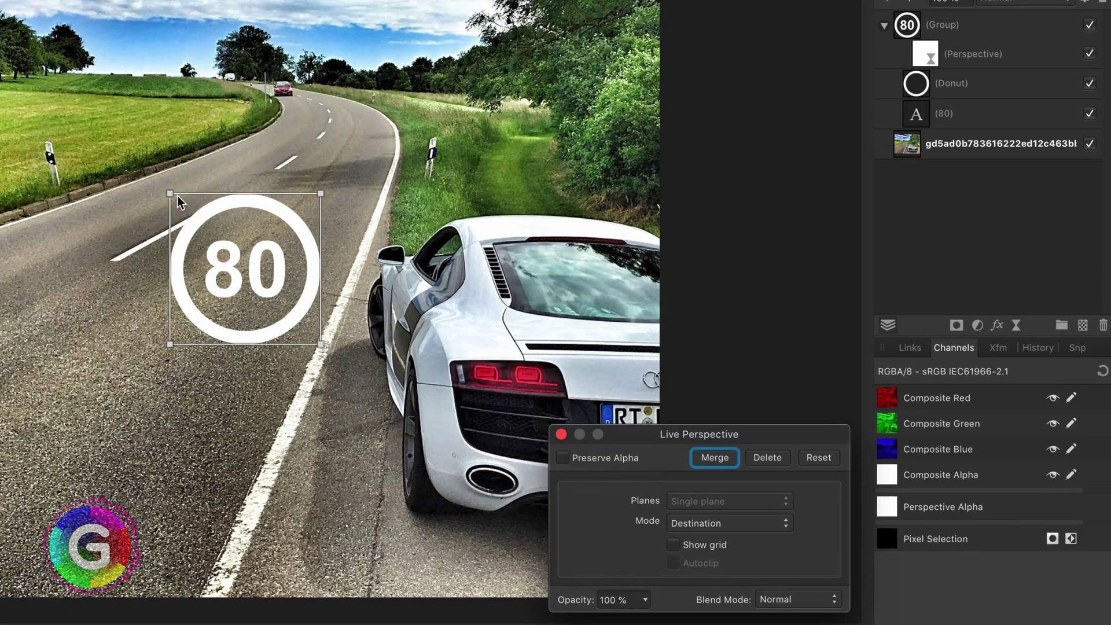
{"action": "left_click_drag", "start_coordinate": [168, 192], "coordinate": [218, 216]}
{"action": "left_click_drag", "start_coordinate": [321, 193], "coordinate": [333, 227]}
{"action": "left_click_drag", "start_coordinate": [320, 344], "coordinate": [306, 338]}
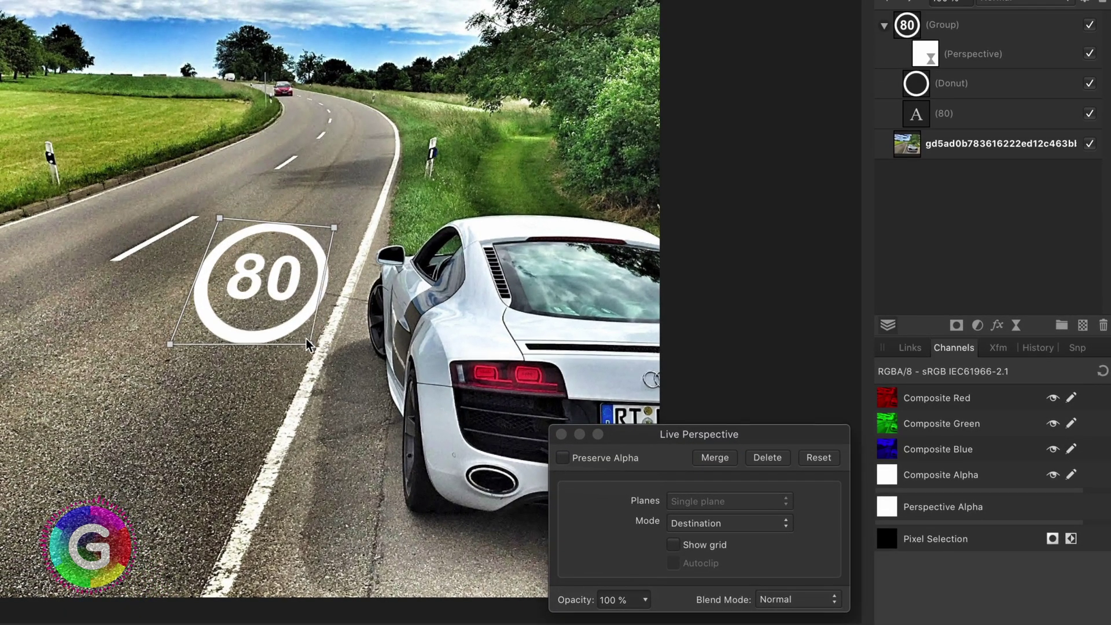
{"action": "left_click_drag", "start_coordinate": [170, 344], "coordinate": [162, 309]}
- Fine-tune the perspective corners to match the road surface
{"action": "left_click_drag", "start_coordinate": [219, 218], "coordinate": [246, 227]}
{"action": "left_click_drag", "start_coordinate": [334, 227], "coordinate": [334, 245]}
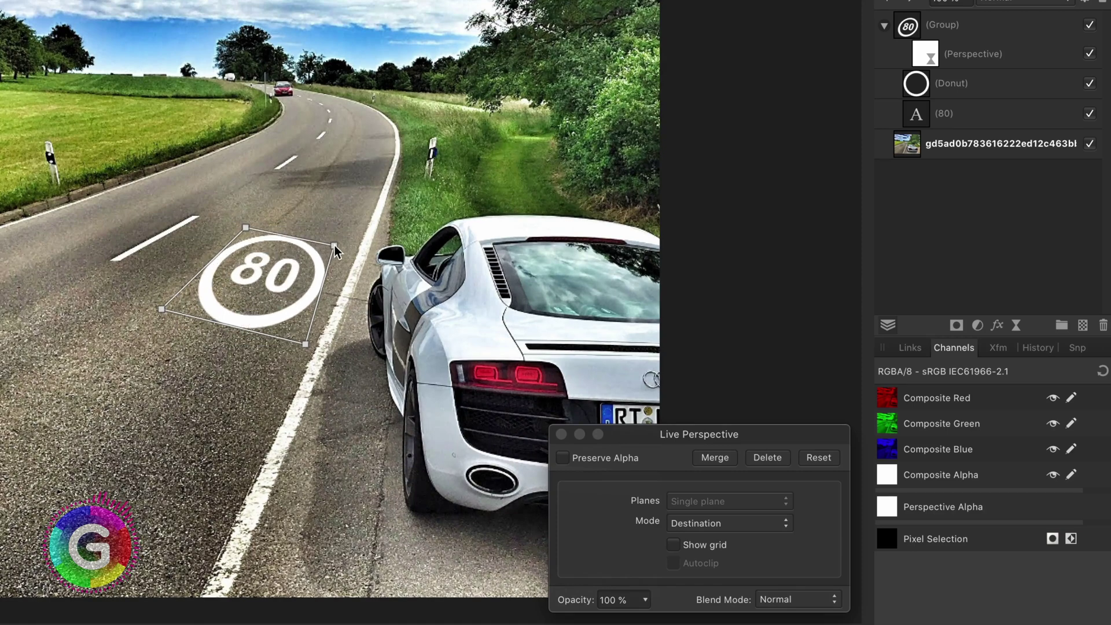
{"action": "left_click_drag", "start_coordinate": [305, 344], "coordinate": [307, 337]}
{"action": "left_click_drag", "start_coordinate": [162, 309], "coordinate": [185, 304]}
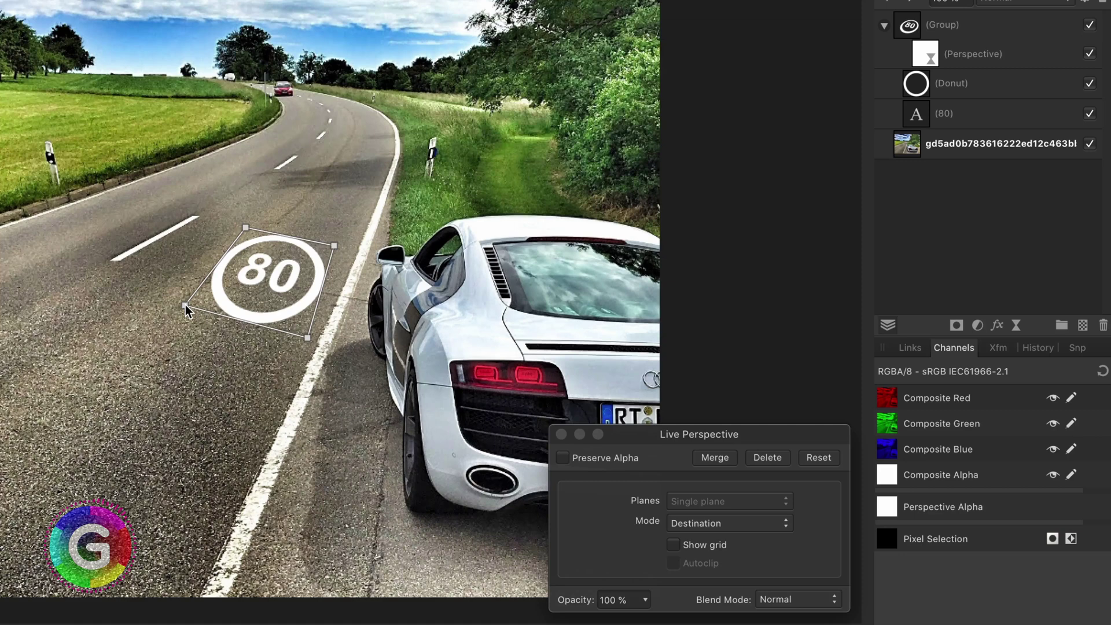
{"action": "left_click_drag", "start_coordinate": [335, 246], "coordinate": [341, 249]}
{"action": "left_click_drag", "start_coordinate": [246, 227], "coordinate": [251, 229]}
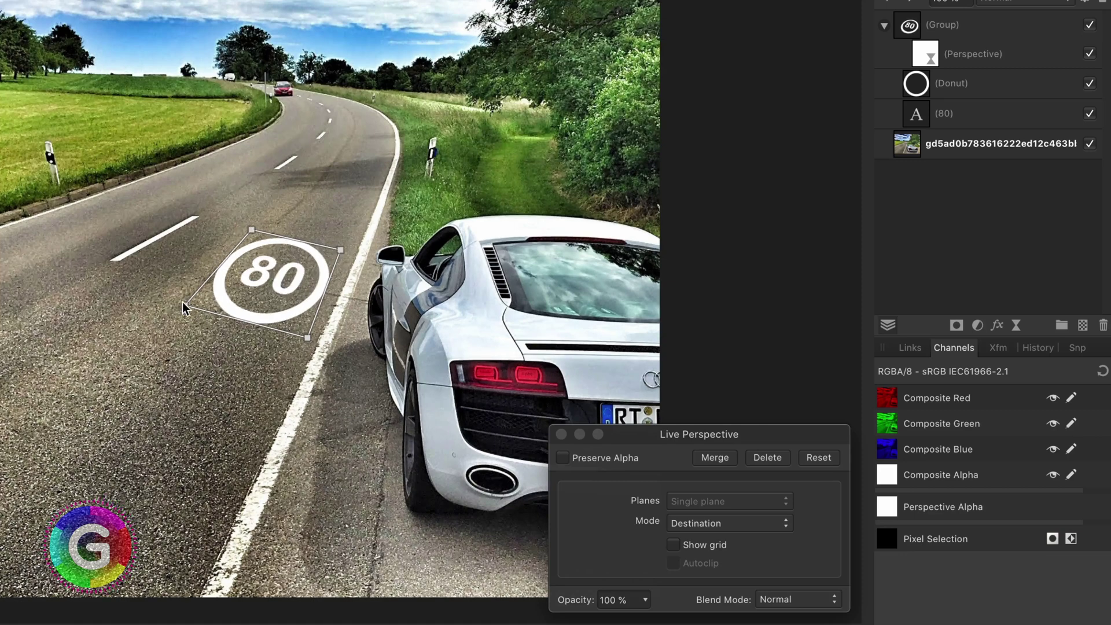
{"action": "left_click_drag", "start_coordinate": [183, 302], "coordinate": [183, 296]}
{"action": "left_click_drag", "start_coordinate": [308, 337], "coordinate": [300, 339]}
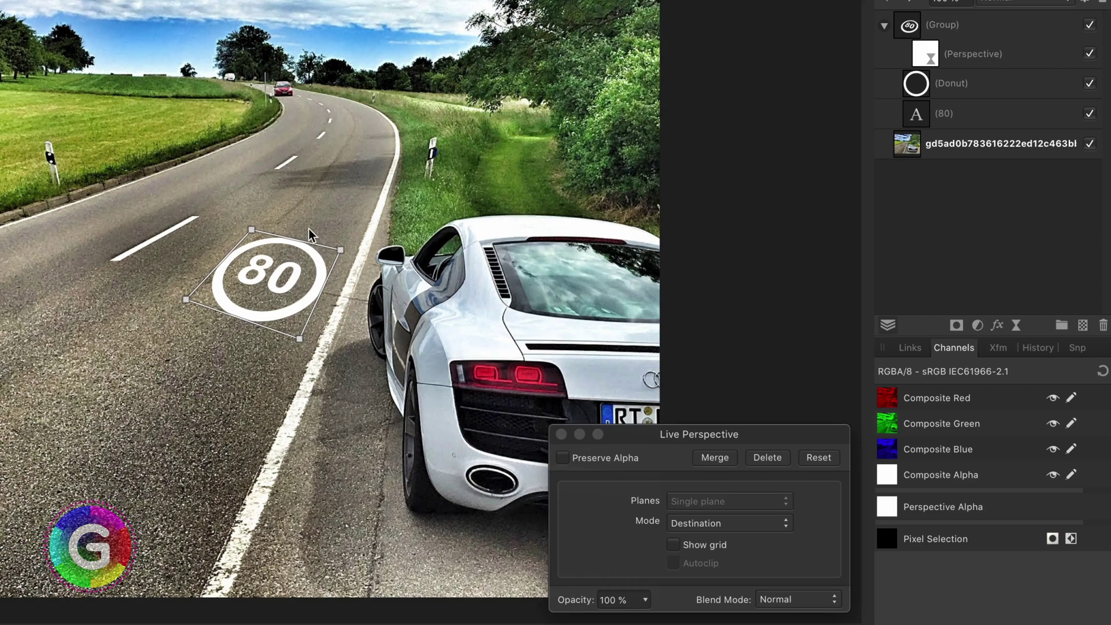
{"action": "left_click", "coordinate": [560, 434]}
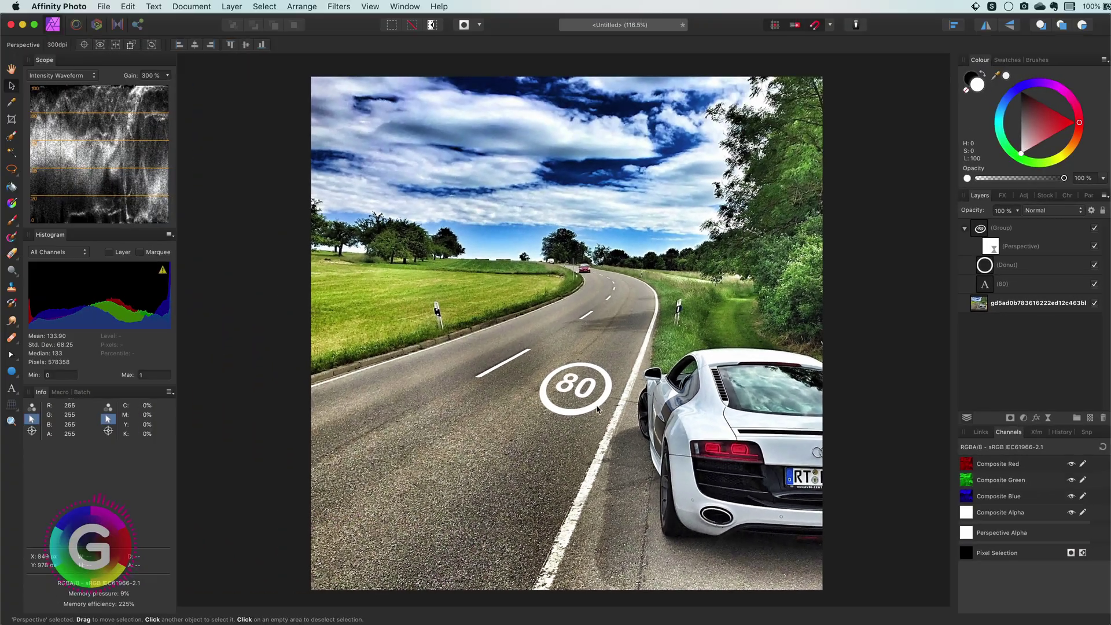
- Move the 80 sign slightly up the road and refine its Live Perspective corners
{"action": "left_click", "coordinate": [557, 415]}
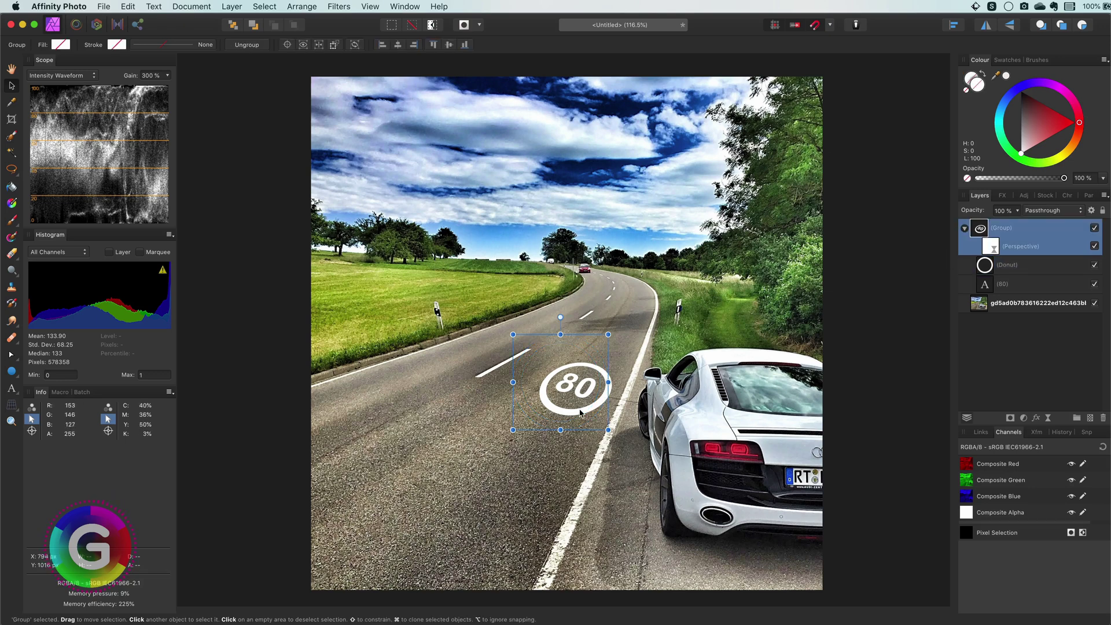
{"action": "mouse_move", "coordinate": [582, 414]}
{"action": "left_mouse_down"}
{"action": "mouse_move", "coordinate": [585, 388]}
{"action": "mouse_move", "coordinate": [582, 399]}
{"action": "left_mouse_up"}
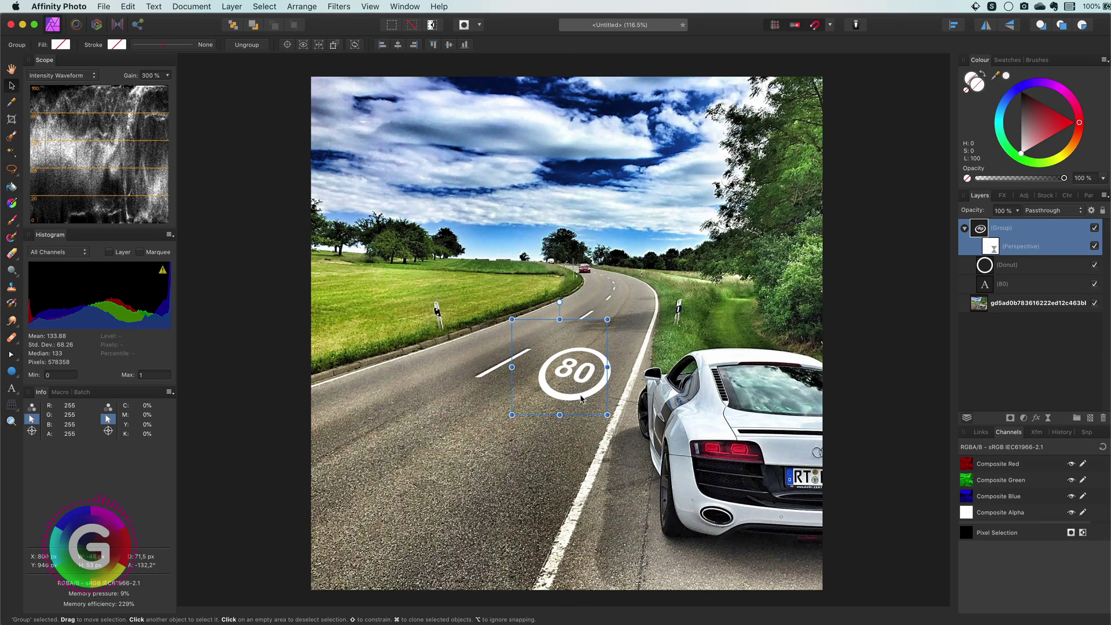
{"action": "left_click", "coordinate": [1021, 246]}
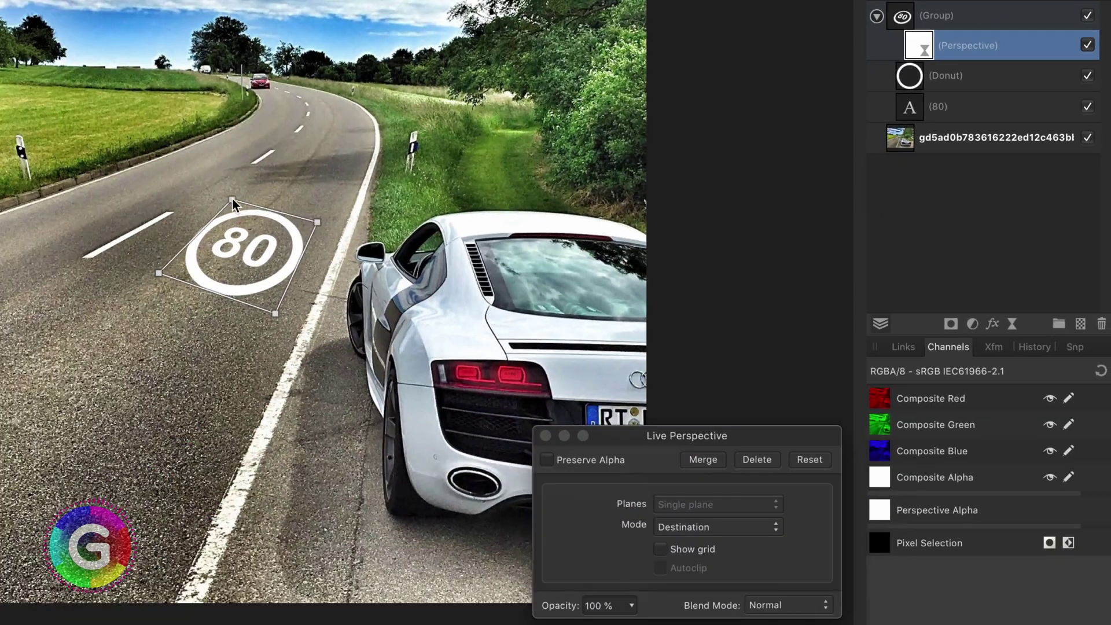
{"action": "left_click_drag", "start_coordinate": [235, 201], "coordinate": [234, 206]}
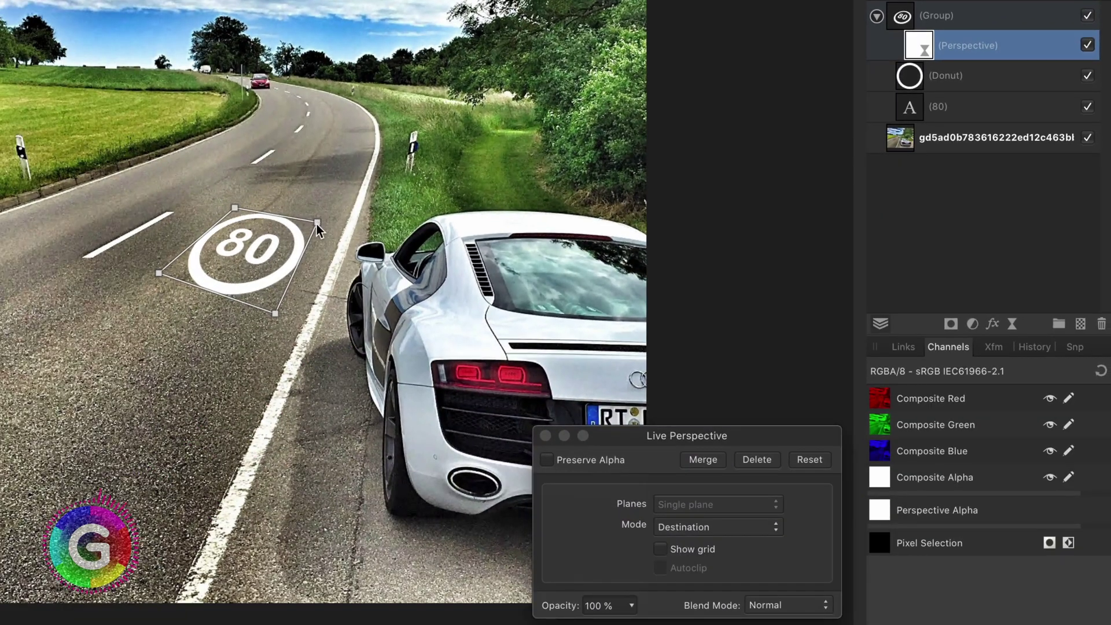
{"action": "left_click_drag", "start_coordinate": [317, 223], "coordinate": [321, 230]}
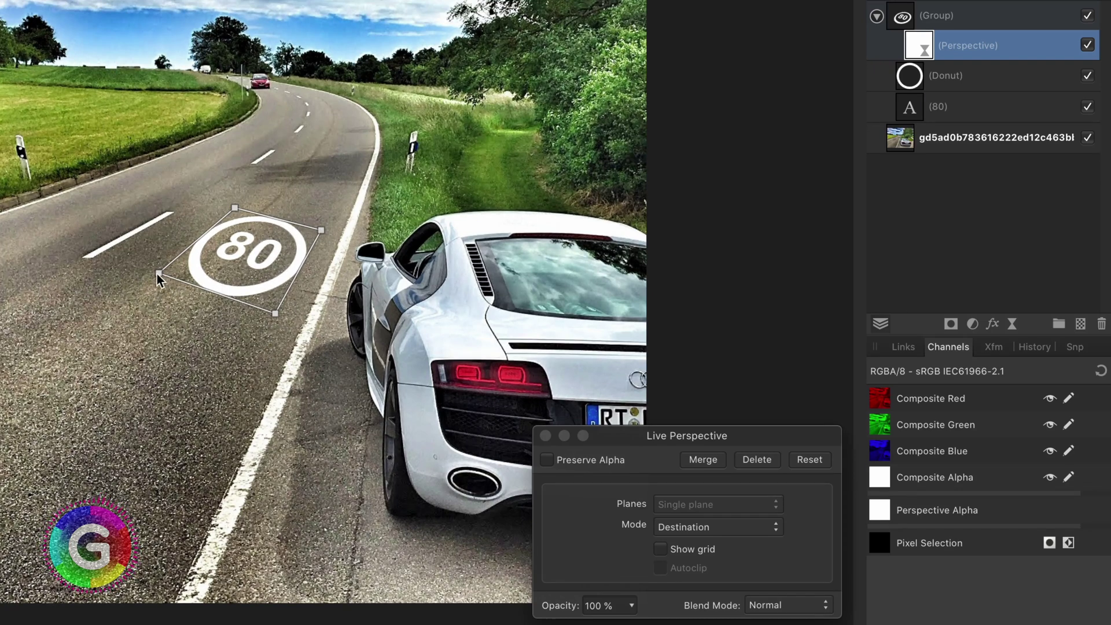
{"action": "left_click_drag", "start_coordinate": [157, 273], "coordinate": [164, 268]}
{"action": "left_click_drag", "start_coordinate": [275, 313], "coordinate": [282, 313]}
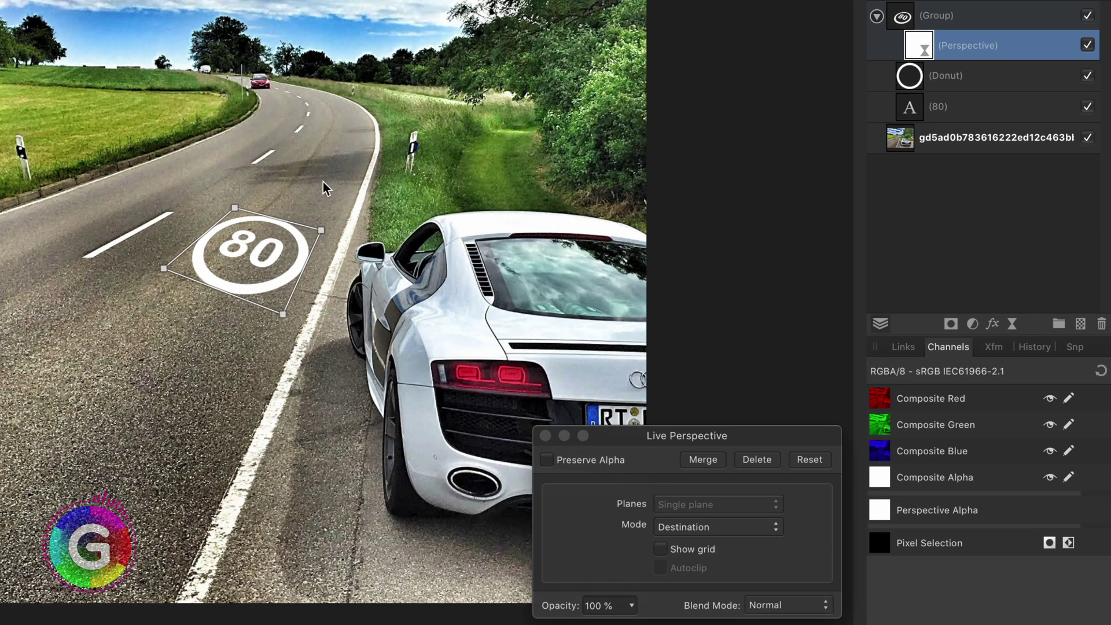
{"action": "left_click", "coordinate": [542, 435]}
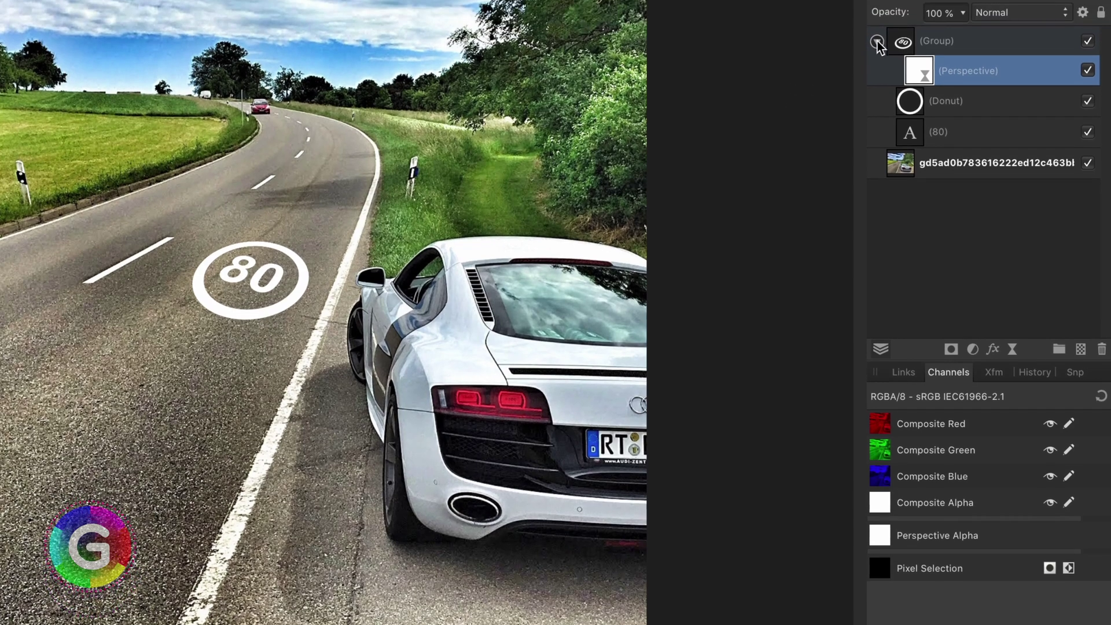
{"action": "left_click", "coordinate": [876, 16]}
{"action": "left_click", "coordinate": [903, 19]}
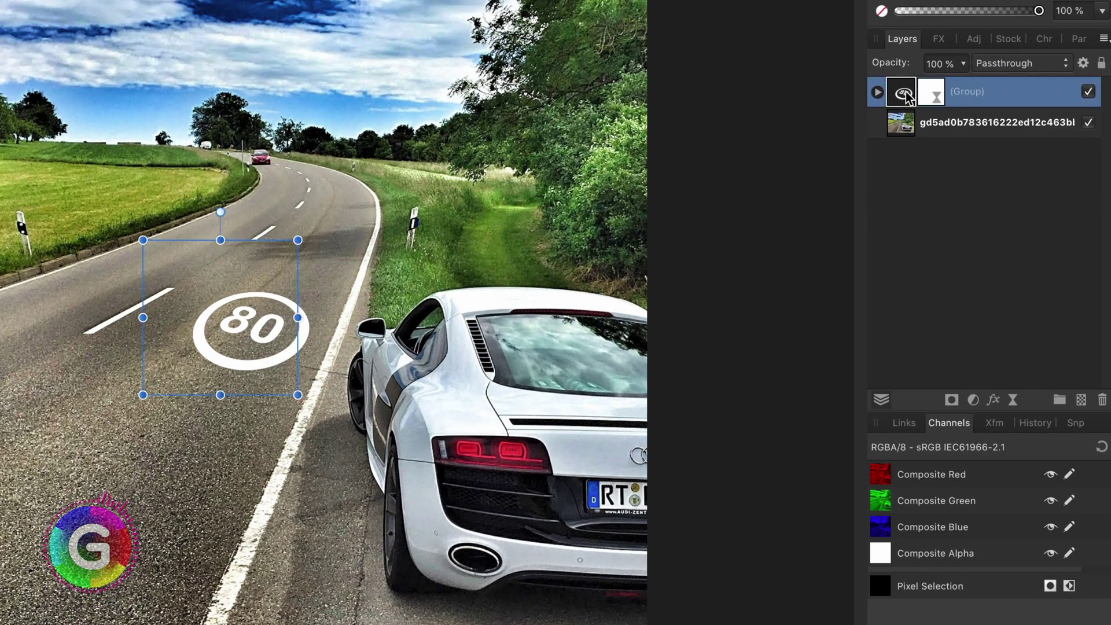
{"action": "right_click", "coordinate": [904, 96]}
{"action": "left_click", "coordinate": [955, 373]}
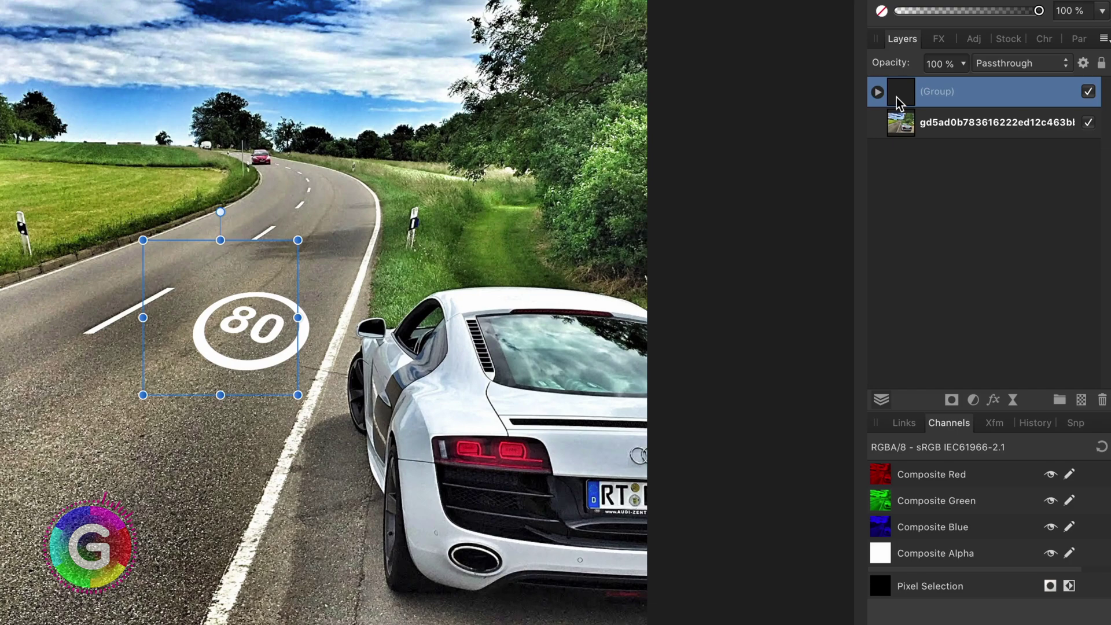
{"action": "scroll", "coordinate": [256, 360], "scroll_direction": "up", "scroll_amount": 6}
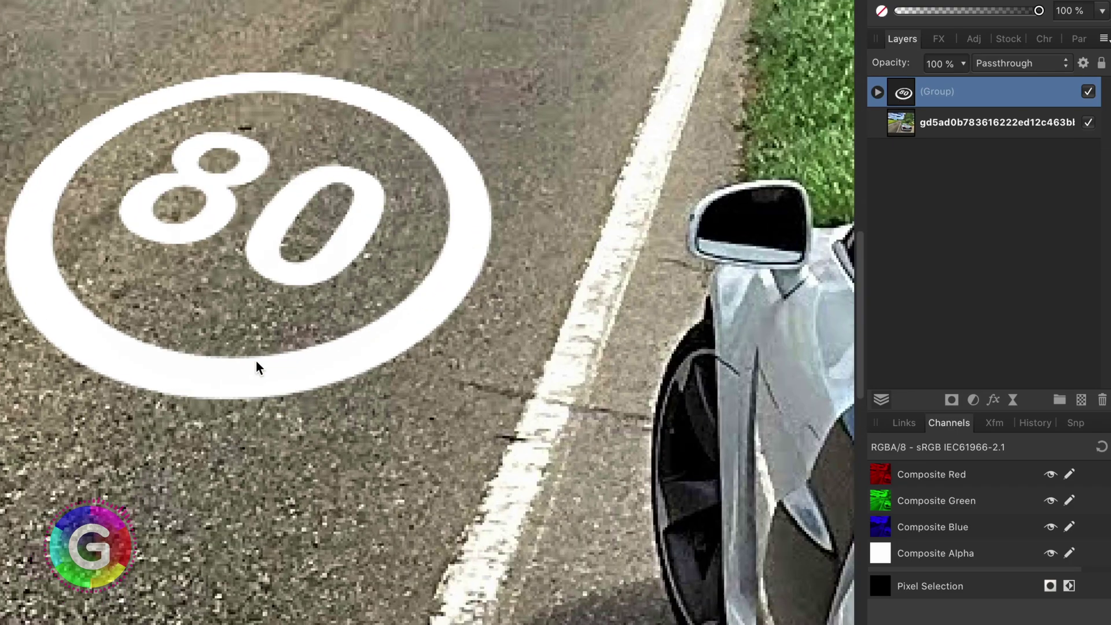
{"action": "scroll", "coordinate": [256, 360], "scroll_direction": "up", "scroll_amount": 2}
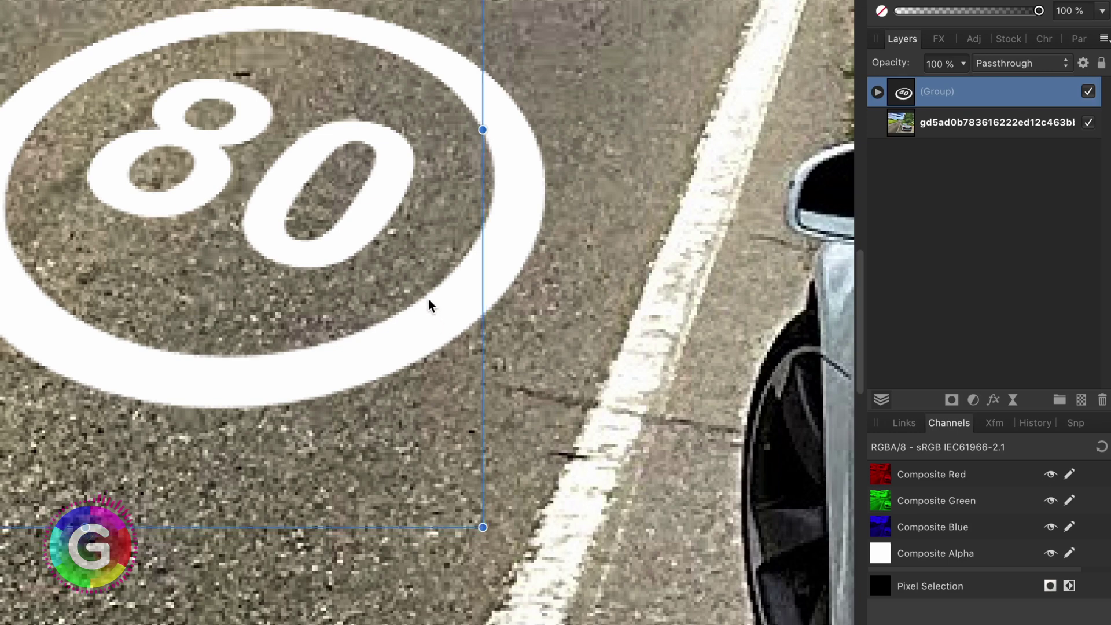
{"action": "scroll", "coordinate": [428, 300], "scroll_direction": "down", "scroll_amount": 1}
{"action": "scroll", "coordinate": [428, 306], "scroll_direction": "up", "scroll_amount": 1}
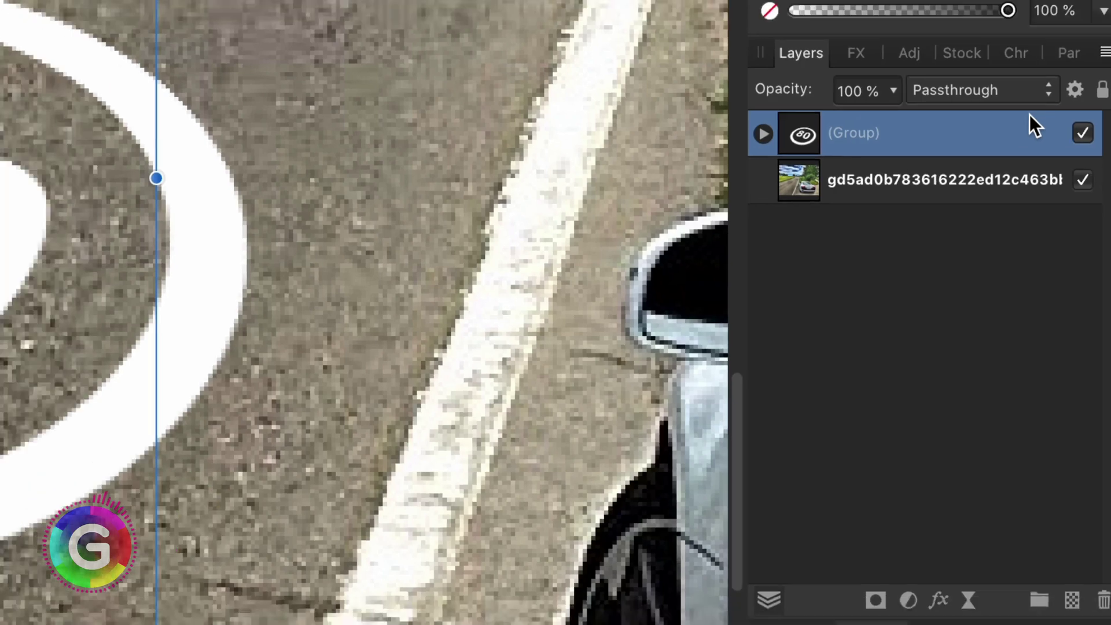
- Lower the Underlying Composition blend curve and raise a middle node so asphalt shows through
{"action": "left_click", "coordinate": [1071, 70]}
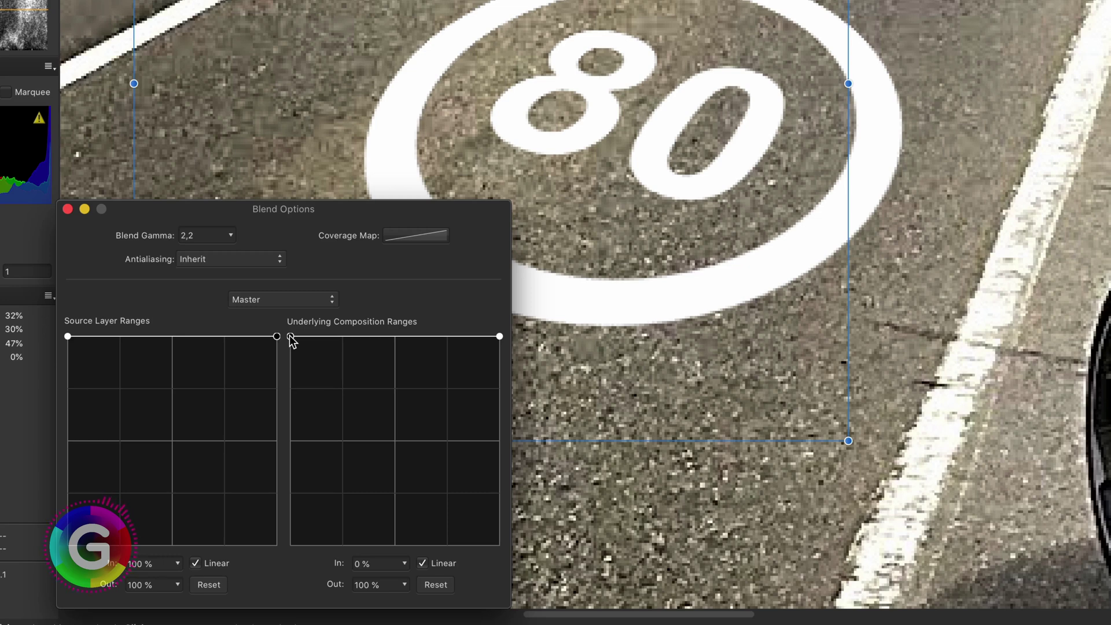
{"action": "left_click_drag", "start_coordinate": [290, 336], "coordinate": [290, 545]}
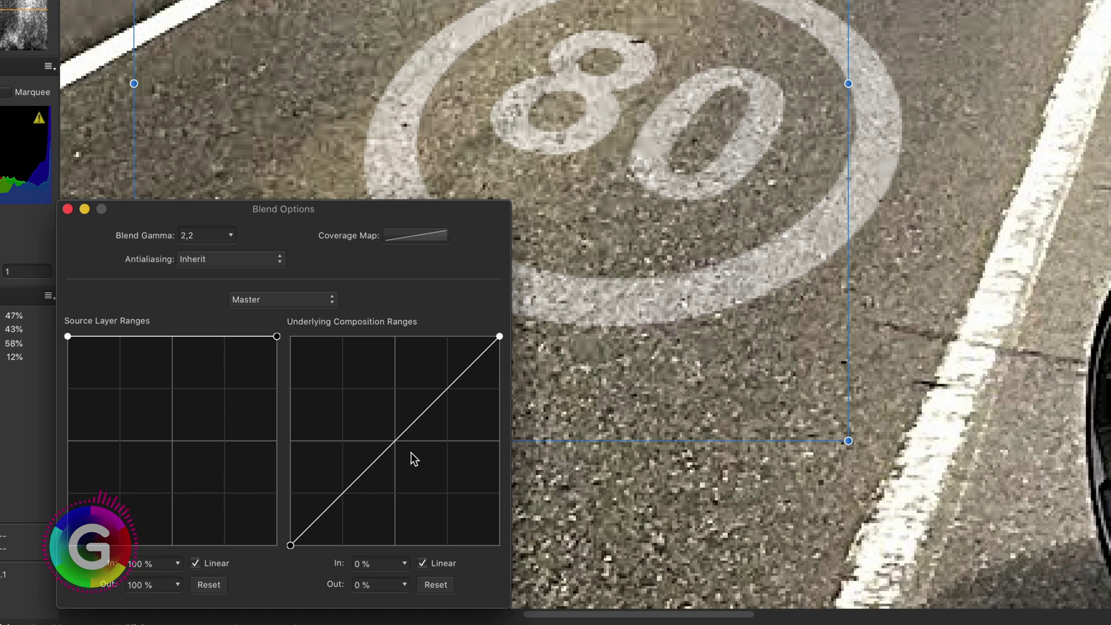
{"action": "left_click", "coordinate": [395, 436]}
{"action": "left_click_drag", "start_coordinate": [395, 437], "coordinate": [391, 380]}
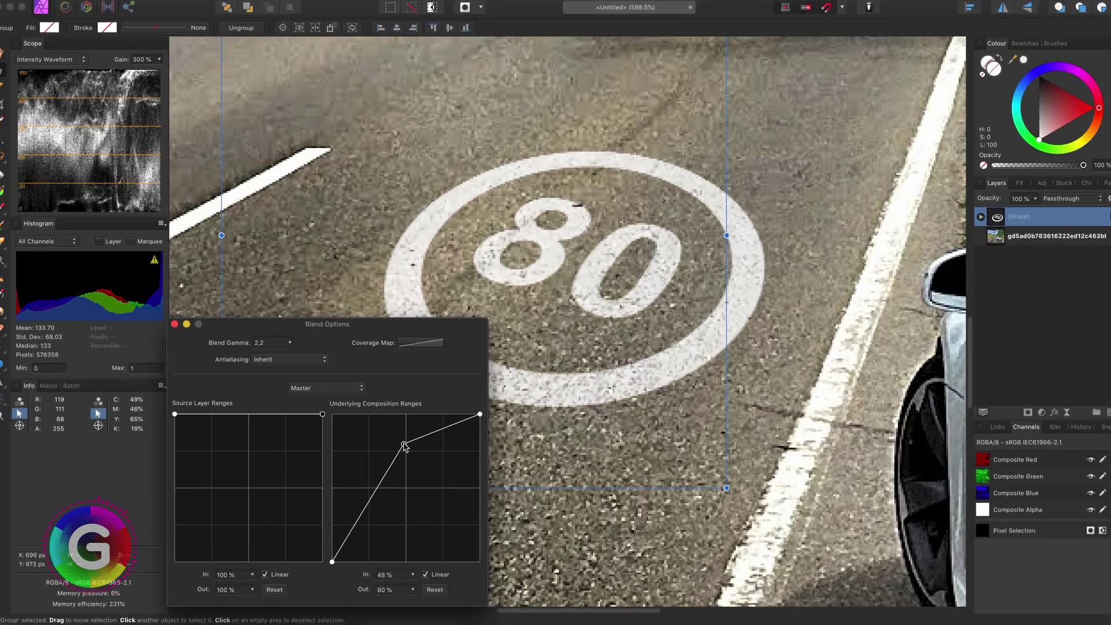
{"action": "key", "text": "Escape"}
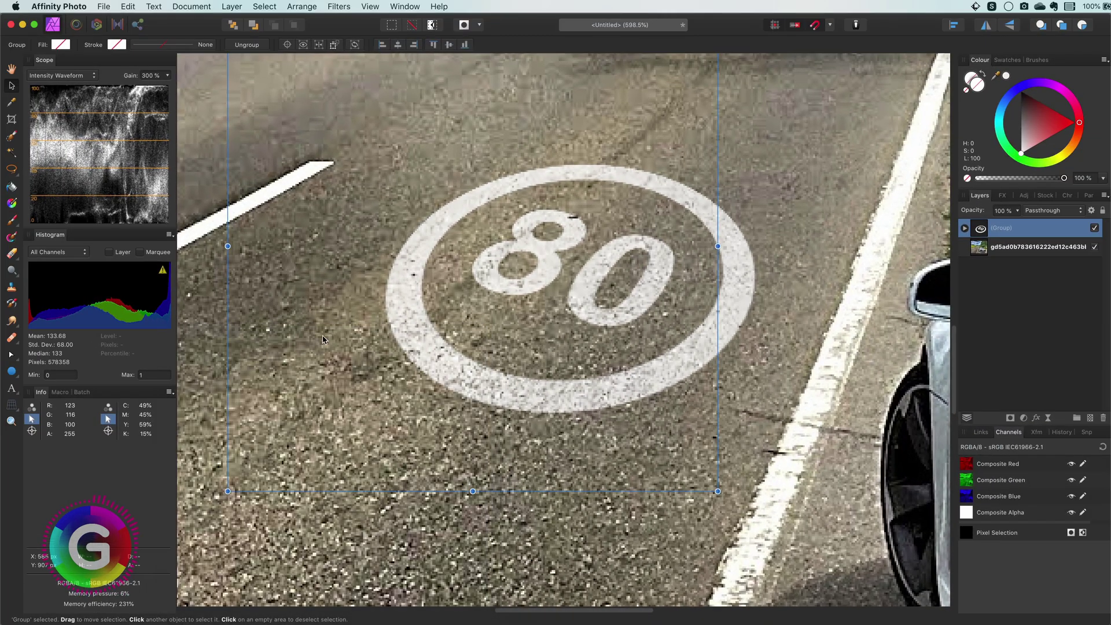
- Save a document snapshot named Snapshot1 from the Snapshots panel
{"action": "scroll", "coordinate": [911, 419], "scroll_direction": "down", "scroll_amount": 5}
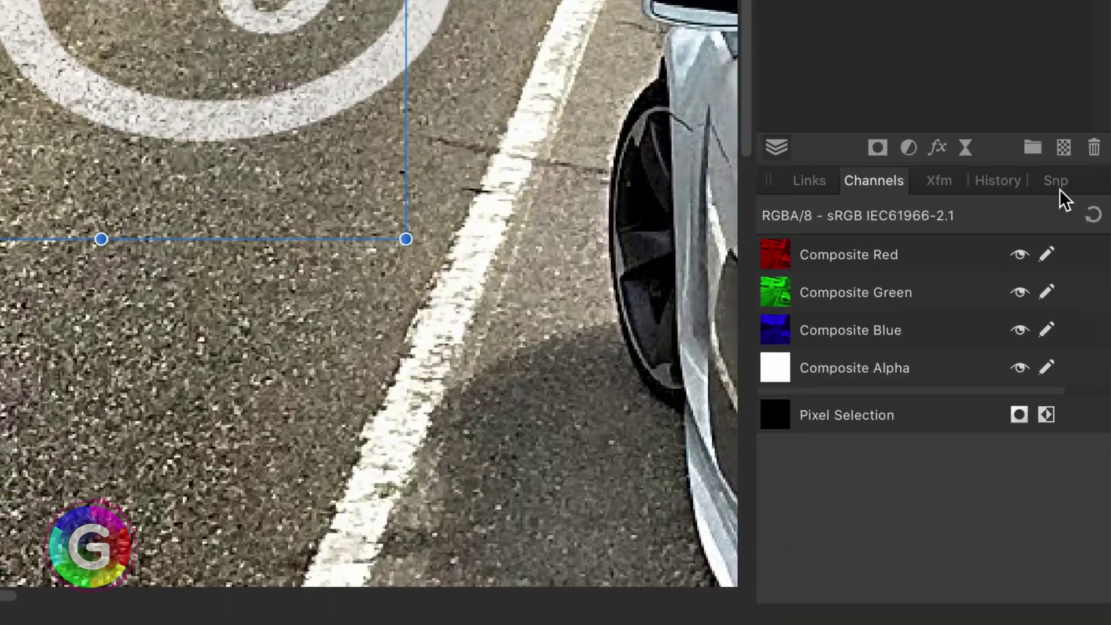
{"action": "left_click", "coordinate": [1059, 185]}
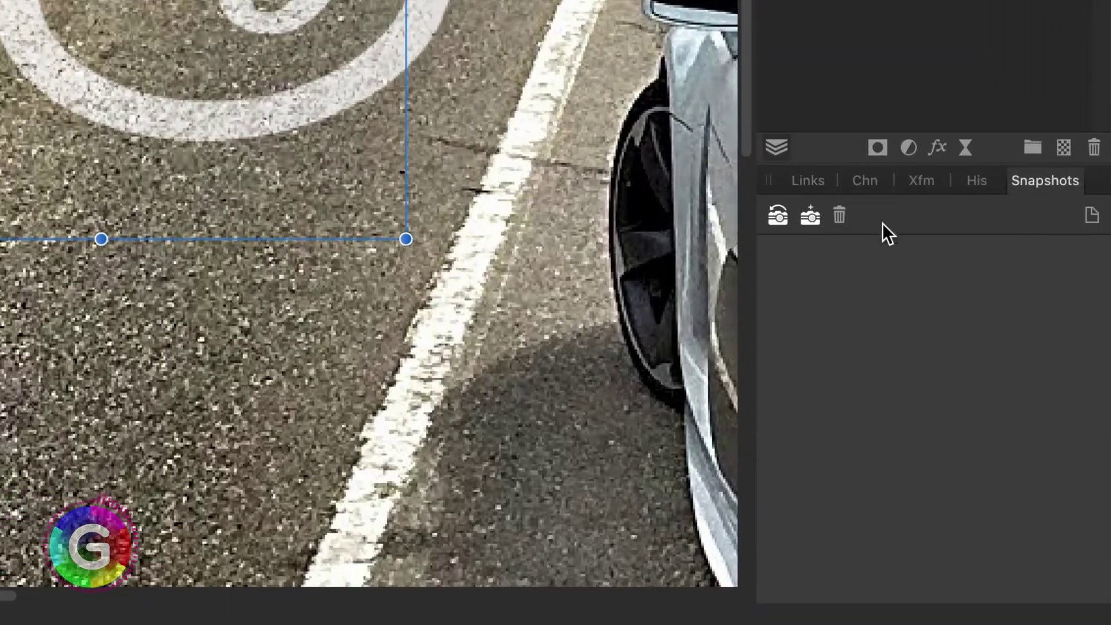
{"action": "left_click", "coordinate": [810, 216]}
{"action": "type", "text": "Snapshot1"}
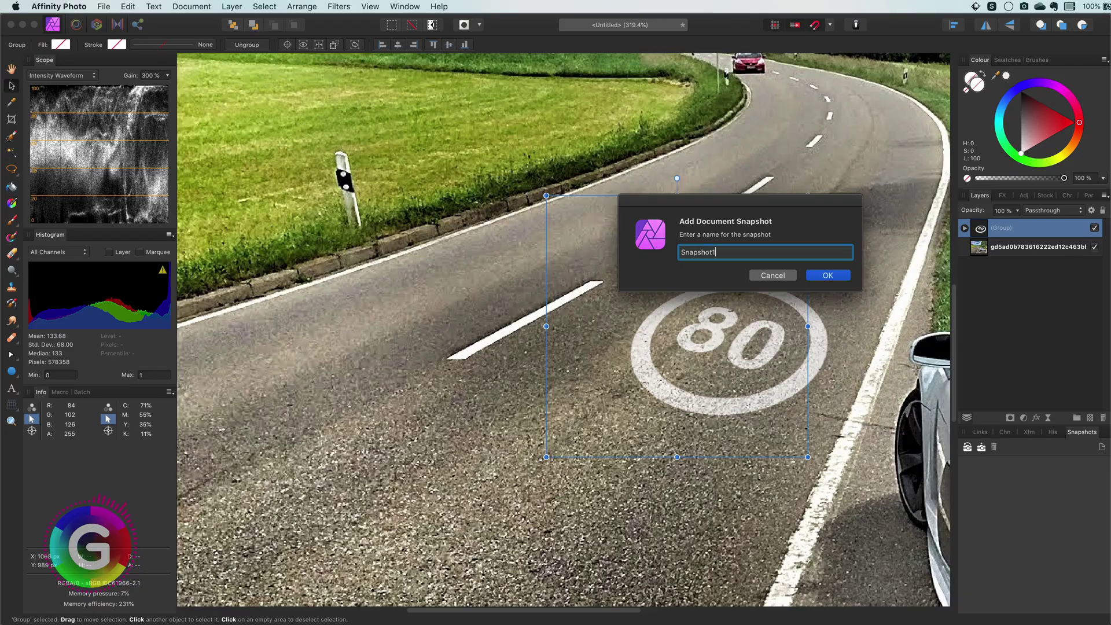
{"action": "key", "text": "Return"}
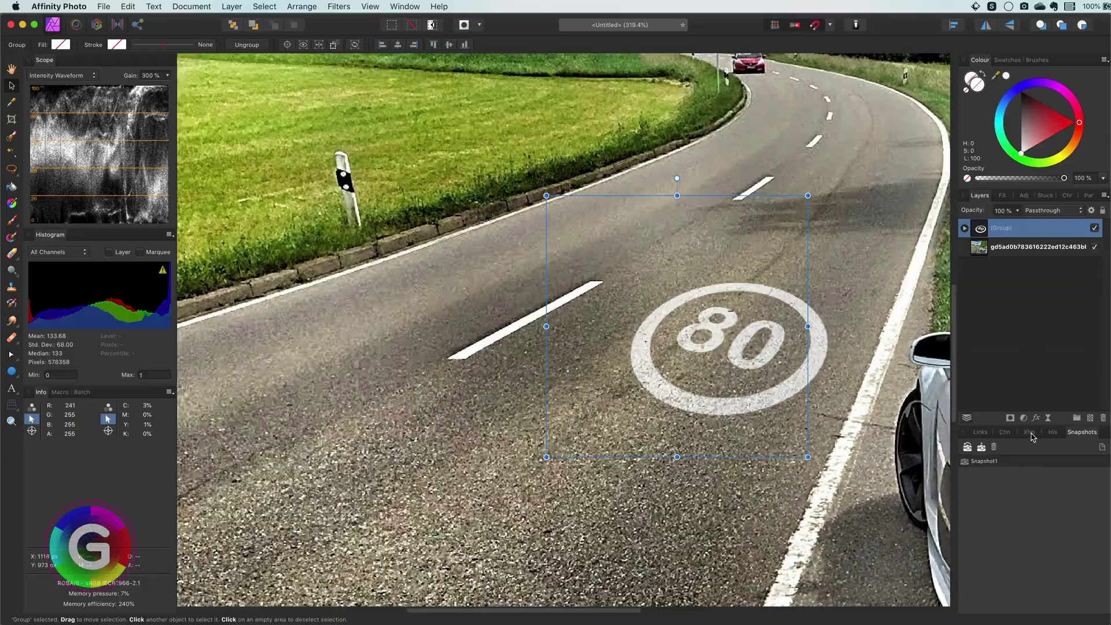
{"action": "left_click", "coordinate": [1004, 432]}
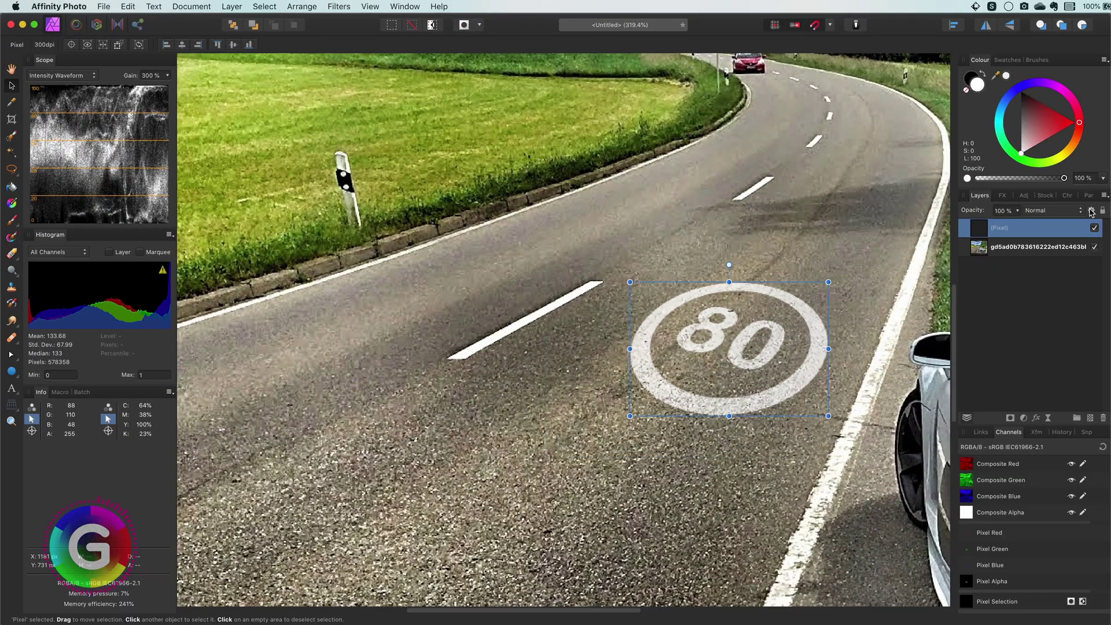
- Rasterise and trim the 80 marking group into a single pixel layer
{"action": "key", "text": "super+g"}
{"action": "right_click", "coordinate": [979, 231]}
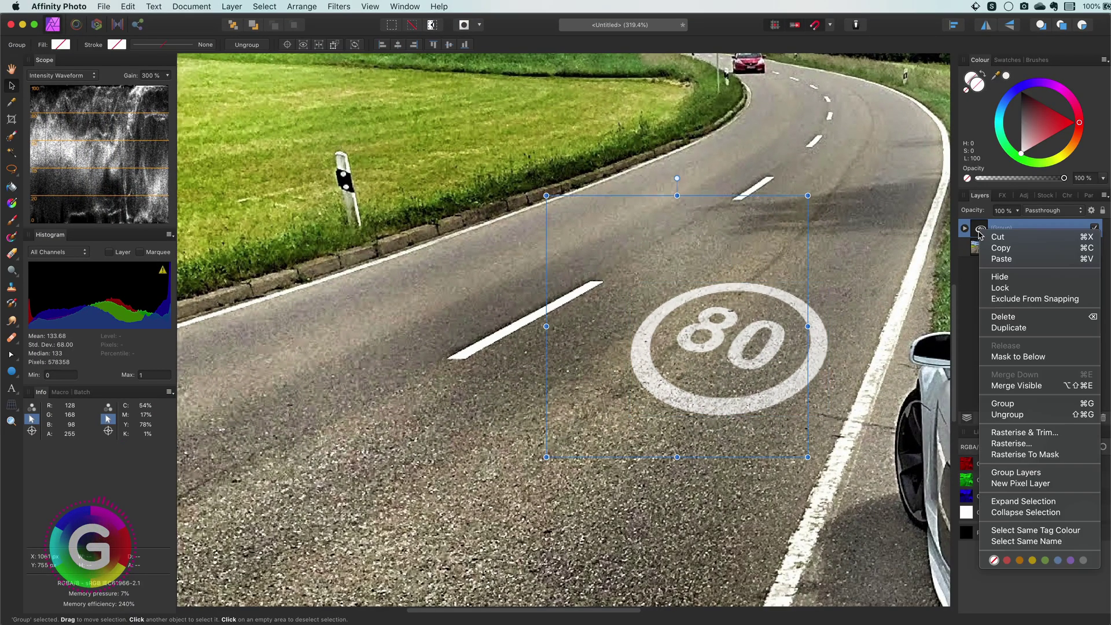
{"action": "left_click", "coordinate": [1023, 432]}
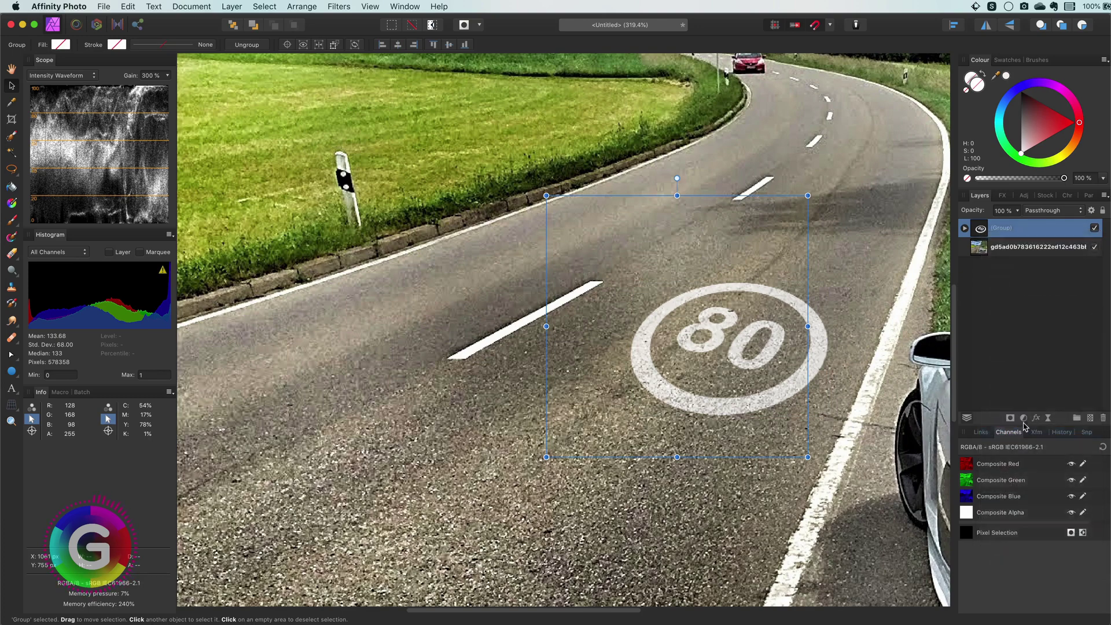
- Check the new pixel layer's blend ranges, then reselect the 80 layer
{"action": "left_click", "coordinate": [1091, 211]}
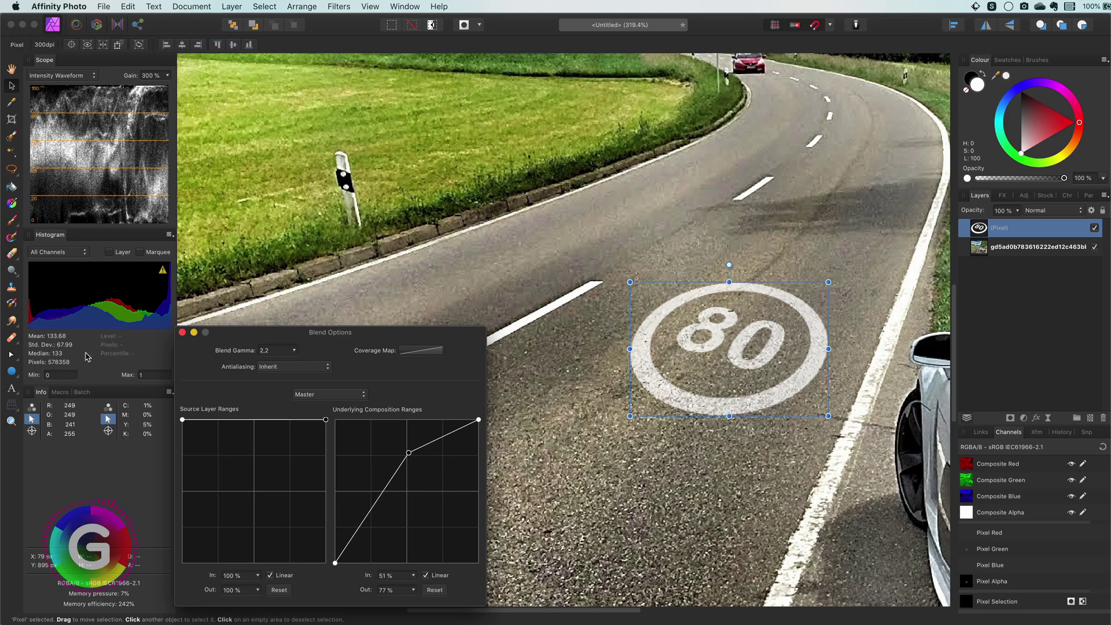
{"action": "left_click", "coordinate": [181, 332]}
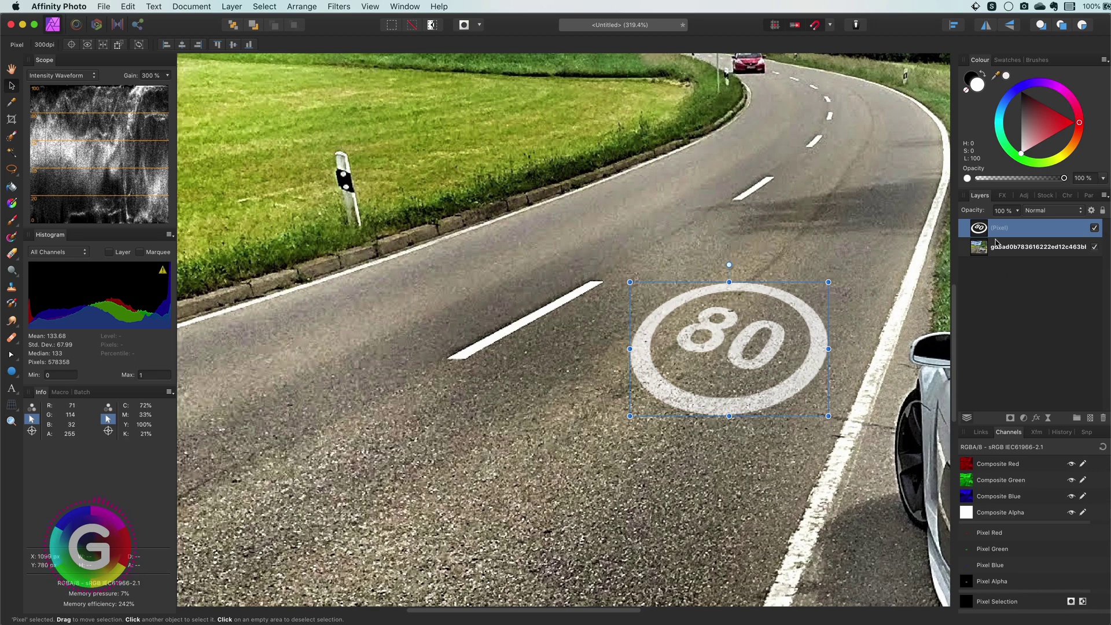
{"action": "left_click", "coordinate": [981, 250]}
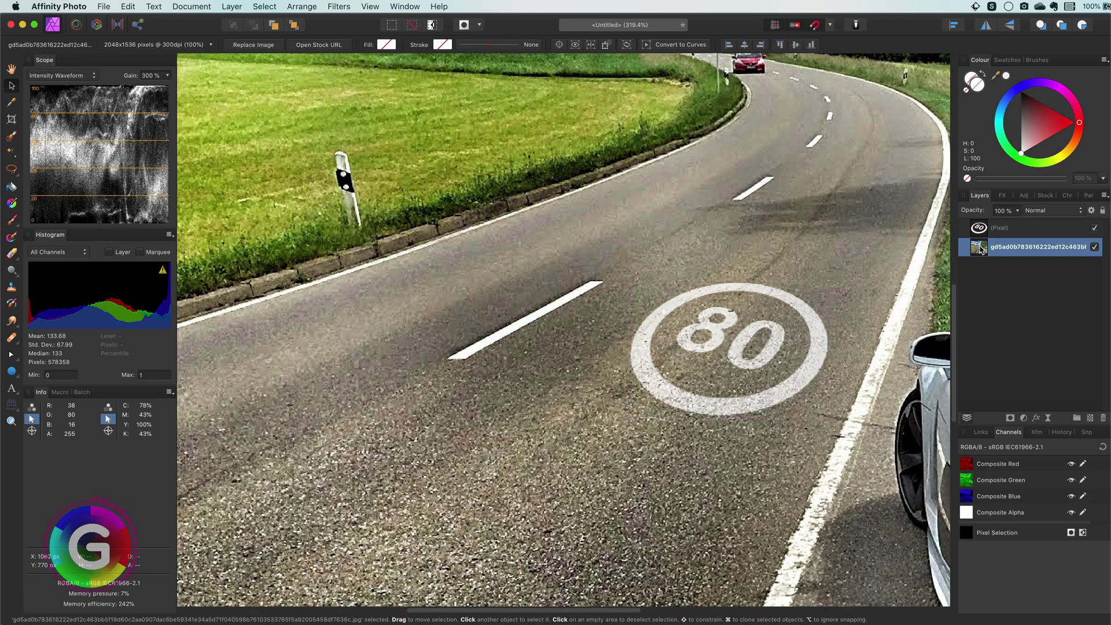
{"action": "left_click", "coordinate": [980, 229]}
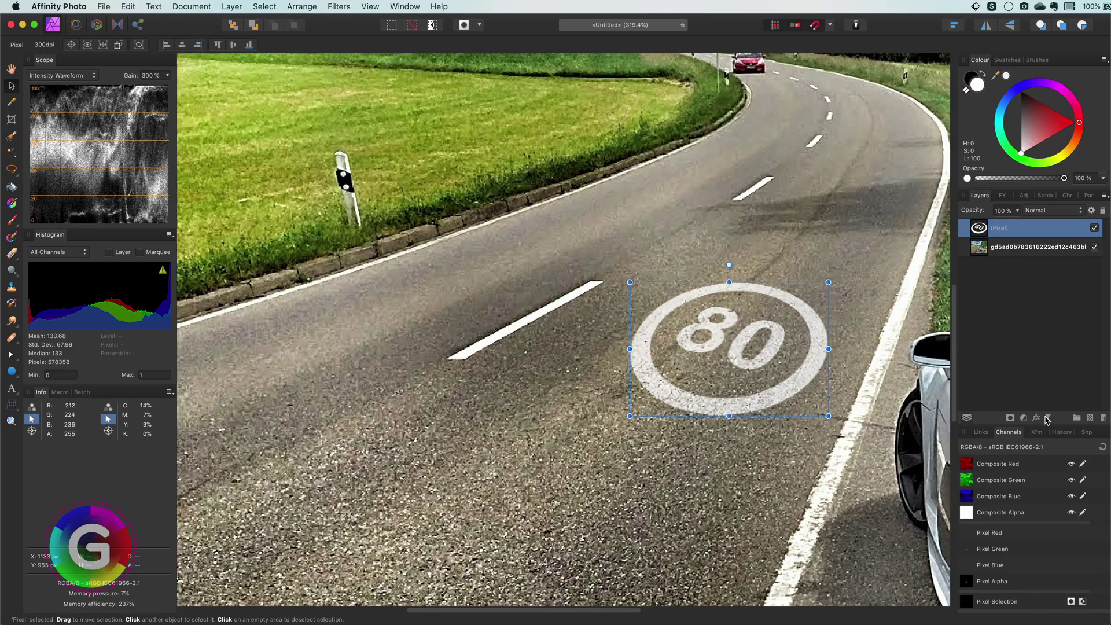
- Attach a Live Diffuse filter to the 80 pixel layer and reselect that layer
{"action": "left_click", "coordinate": [1041, 418]}
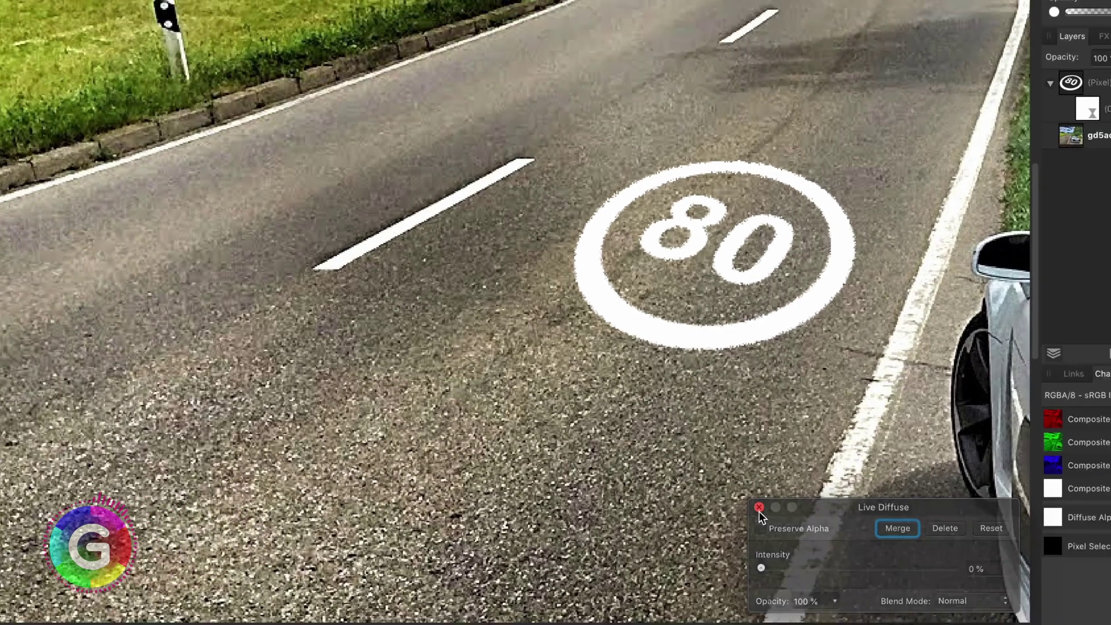
{"action": "left_click", "coordinate": [758, 491]}
{"action": "scroll", "coordinate": [735, 413], "scroll_direction": "up", "scroll_amount": 5}
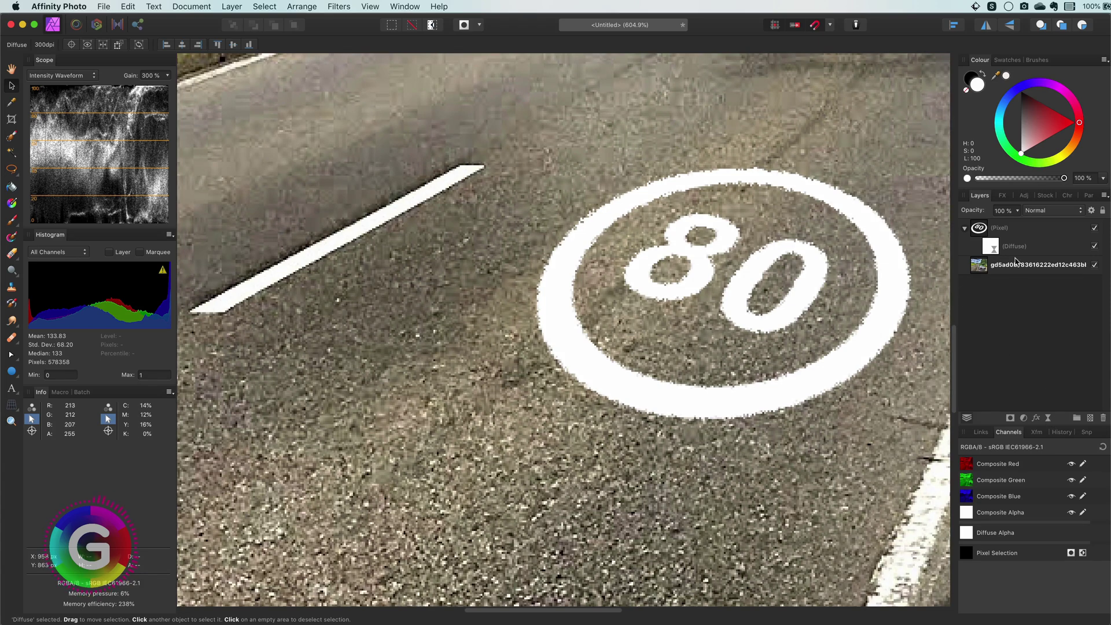
{"action": "left_click", "coordinate": [1018, 230]}
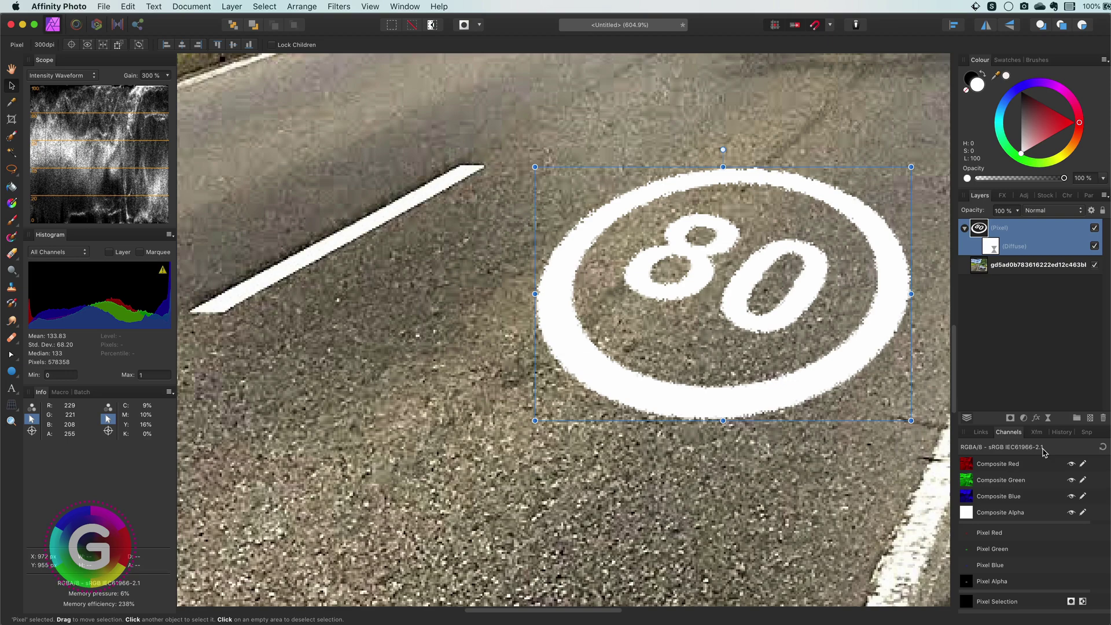
- Add a Live Gaussian Blur of about 0.4 px radius, then fit the photo in view
{"action": "left_click", "coordinate": [1047, 417]}
{"action": "left_click", "coordinate": [1056, 427]}
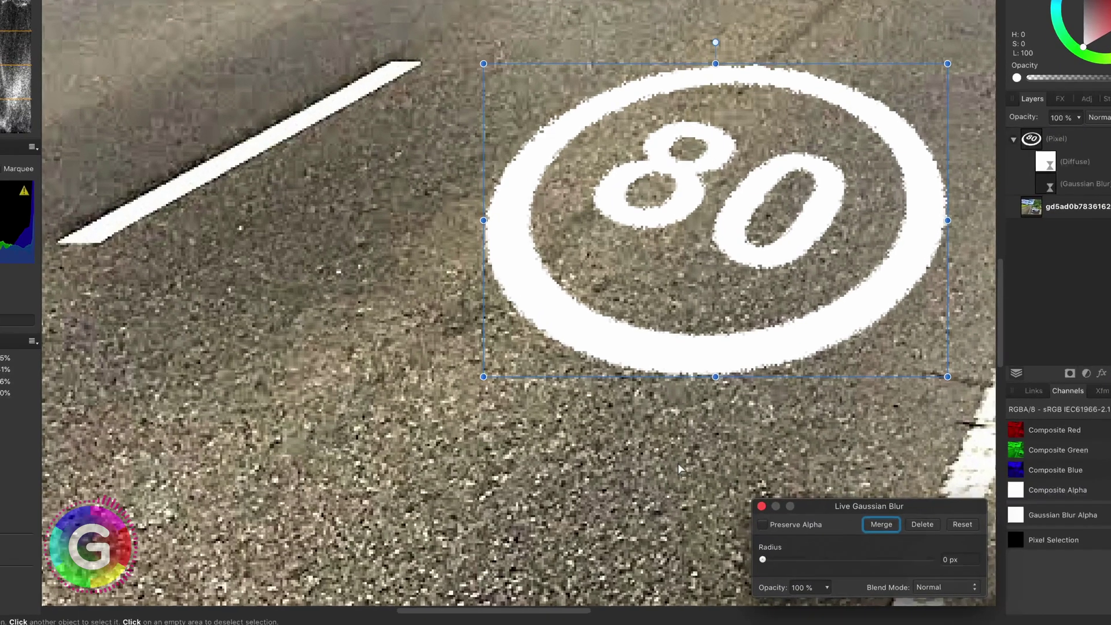
{"action": "left_click_drag", "start_coordinate": [764, 569], "coordinate": [768, 541]}
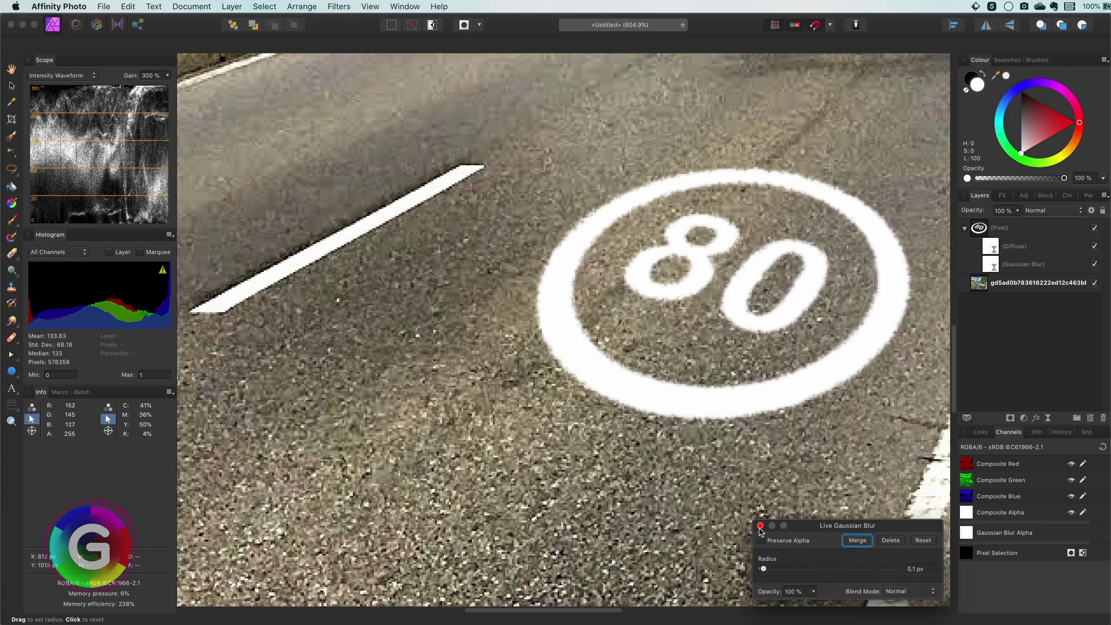
{"action": "left_click", "coordinate": [763, 467]}
{"action": "key", "text": "super+0"}
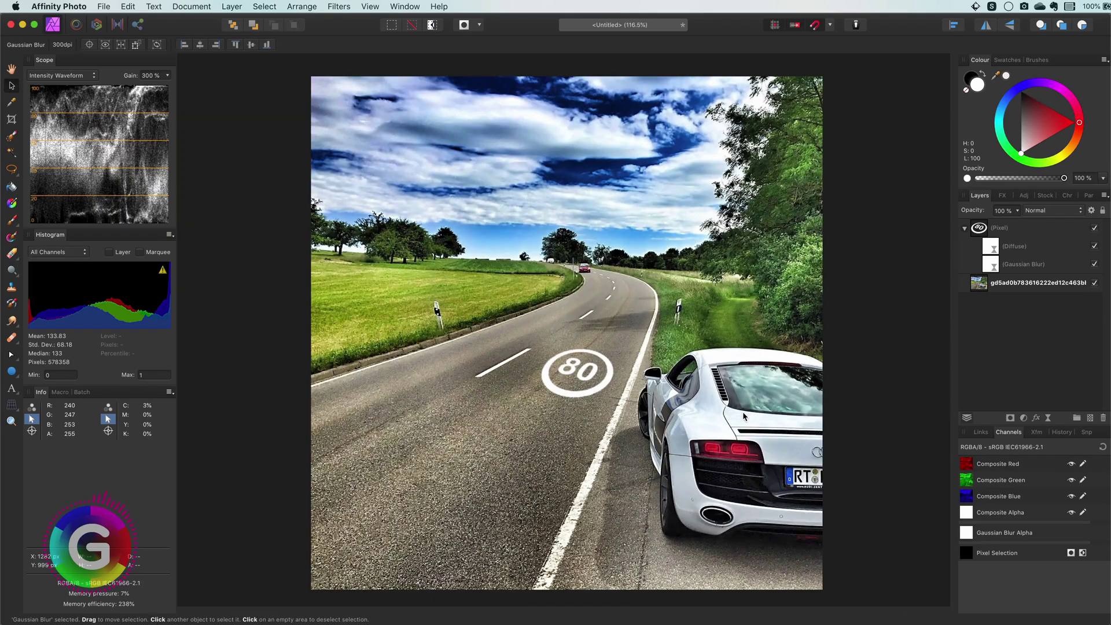
- Reset the 80 marking pixel layer's blend ranges to their defaults
{"action": "left_click", "coordinate": [1009, 226]}
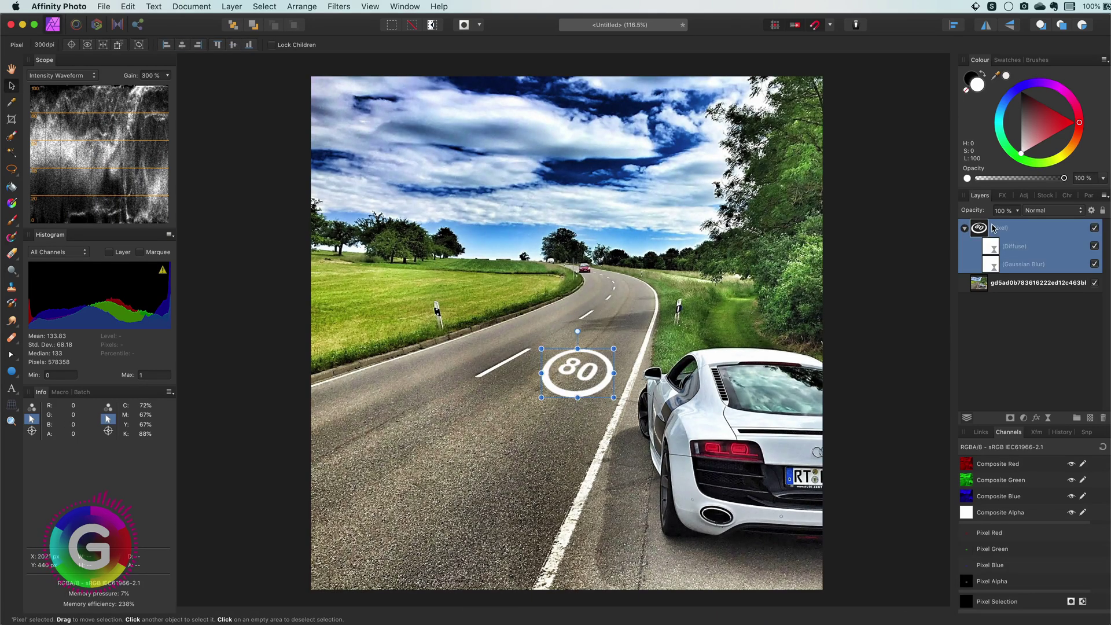
{"action": "left_click", "coordinate": [1091, 210]}
{"action": "left_click", "coordinate": [434, 590]}
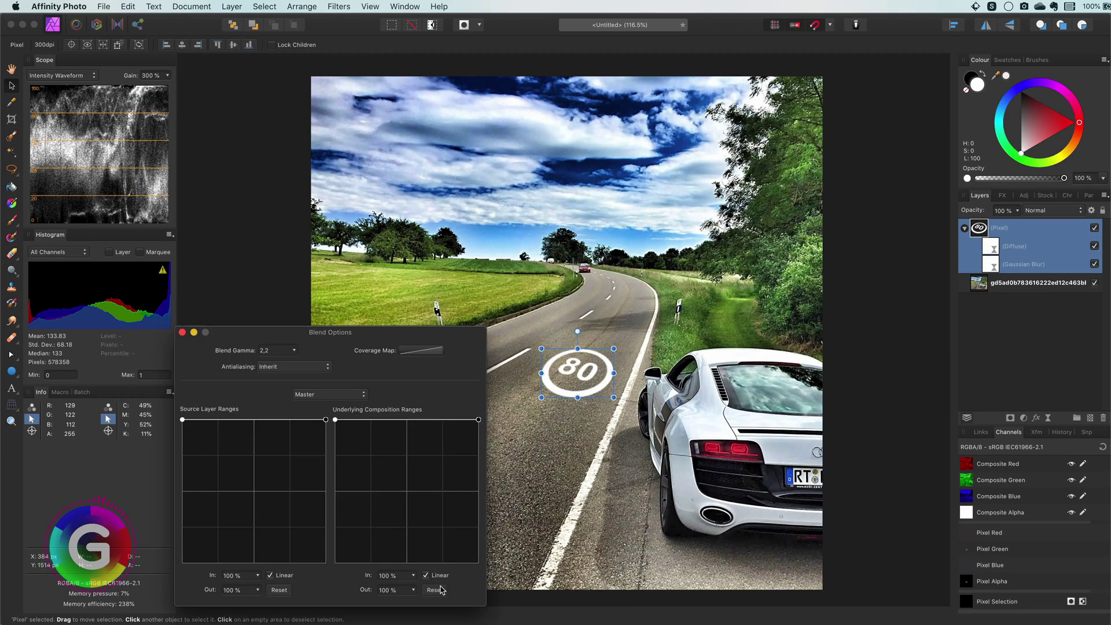
{"action": "left_click", "coordinate": [182, 332]}
- Group the marking with its filters and reshape the group's Underlying Composition Ranges to blend into the asphalt
{"action": "scroll", "coordinate": [599, 380], "scroll_direction": "up", "scroll_amount": 5}
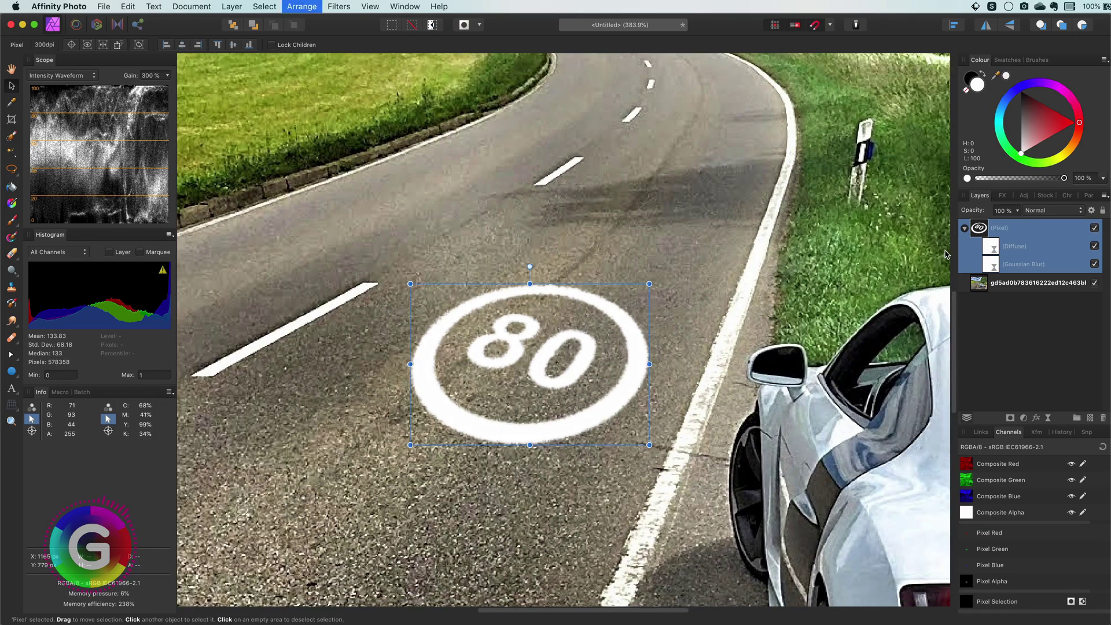
{"action": "key", "text": "super+g"}
{"action": "left_click", "coordinate": [1090, 211]}
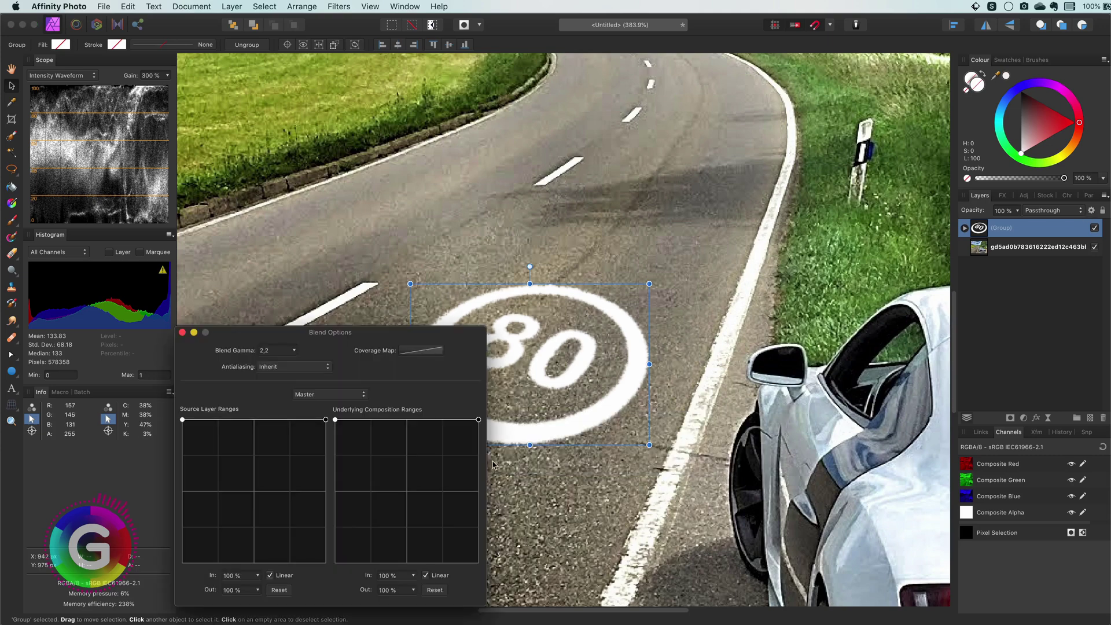
{"action": "left_click_drag", "start_coordinate": [335, 421], "coordinate": [336, 562]}
{"action": "left_click_drag", "start_coordinate": [385, 513], "coordinate": [408, 420]}
{"action": "left_click", "coordinate": [182, 333]}
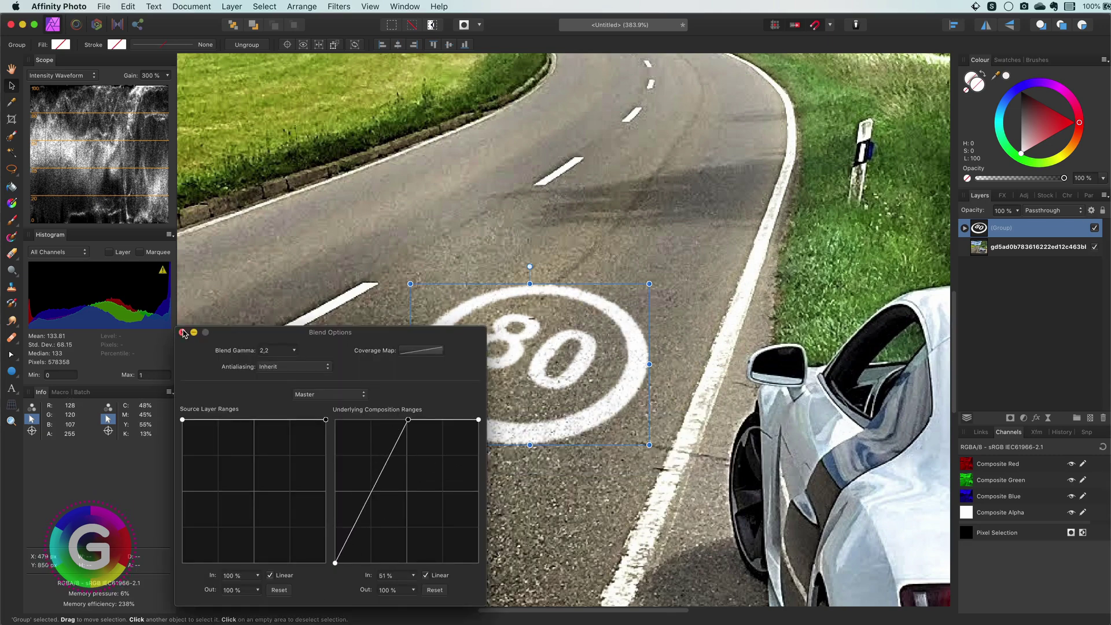
{"action": "scroll", "coordinate": [627, 390], "scroll_direction": "down", "scroll_amount": 5}
- Duplicate the road photo layer and move the copy to the top of the layer stack
{"action": "left_click", "coordinate": [977, 252]}
{"action": "key", "text": "super+j"}
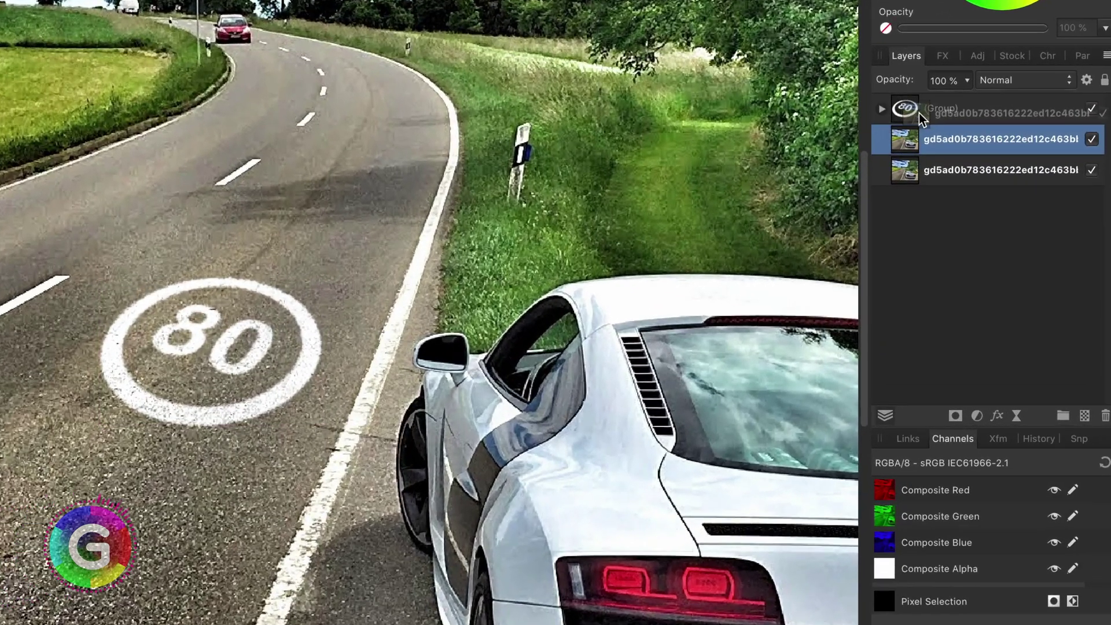
{"action": "left_click_drag", "start_coordinate": [982, 247], "coordinate": [972, 251]}
{"action": "left_click_drag", "start_coordinate": [893, 146], "coordinate": [938, 99]}
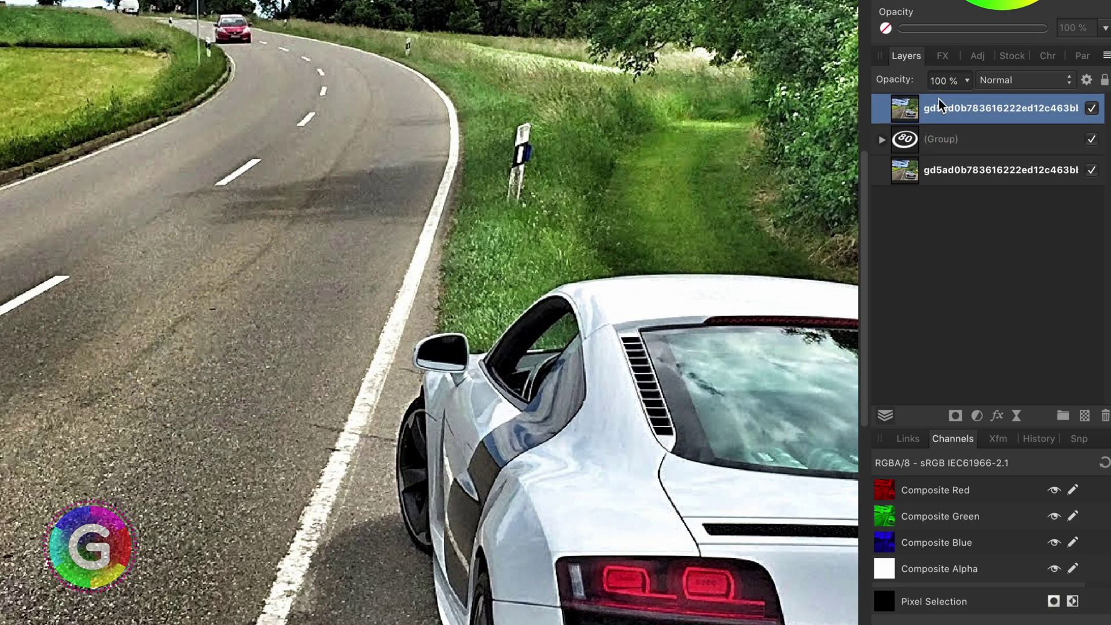
- Drag the top photo's Source Layer Ranges right node down to 0% so bright tones turn transparent
{"action": "left_click", "coordinate": [1087, 81]}
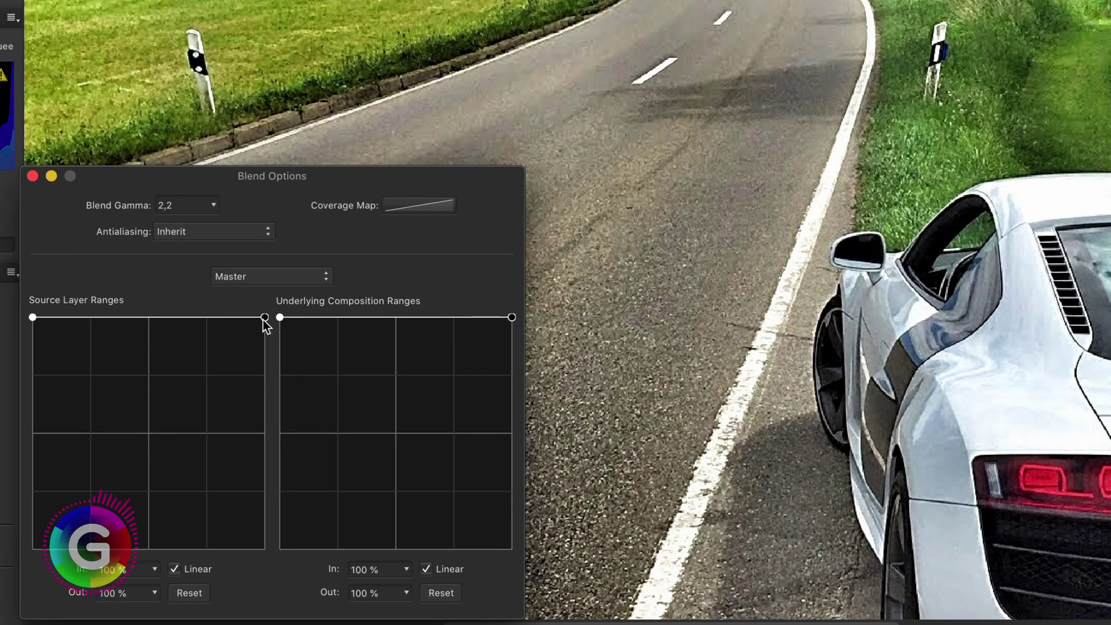
{"action": "left_click_drag", "start_coordinate": [264, 319], "coordinate": [132, 560]}
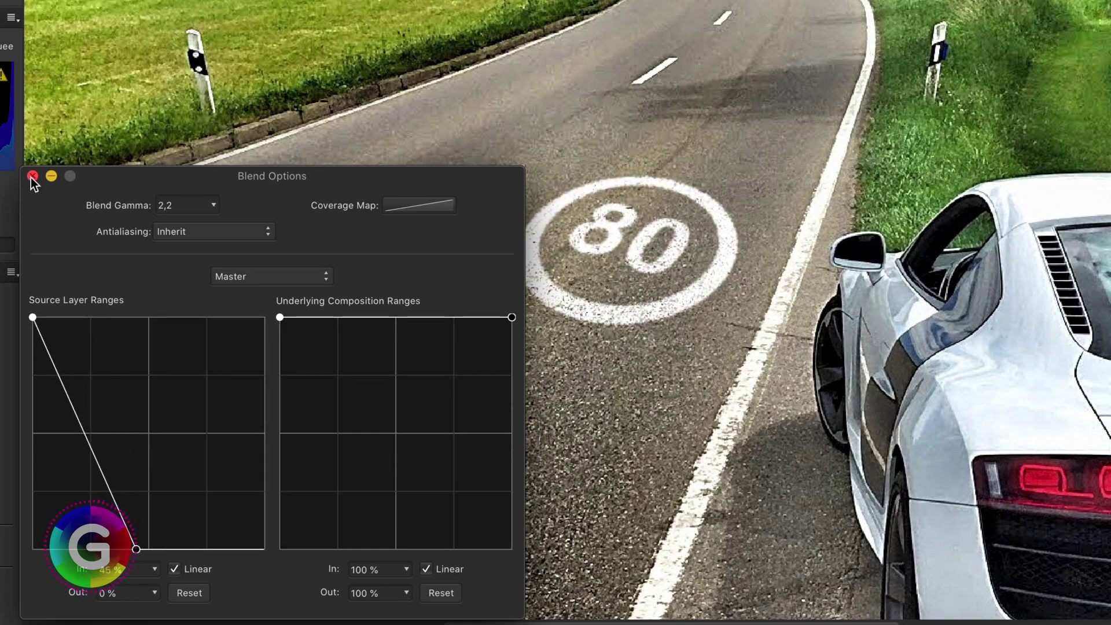
{"action": "left_click", "coordinate": [32, 176]}
- Expand the marking group and pixel layer, then lower the Diffuse filter's opacity
{"action": "scroll", "coordinate": [534, 412], "scroll_direction": "up", "scroll_amount": 5}
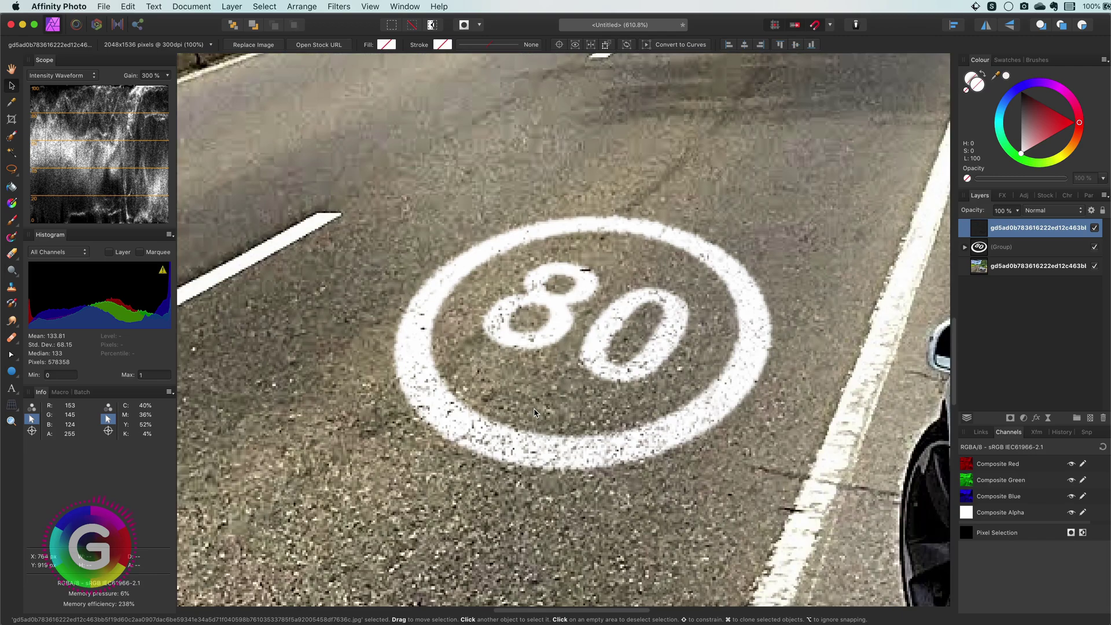
{"action": "scroll", "coordinate": [535, 412], "scroll_direction": "up", "scroll_amount": 5}
{"action": "scroll", "coordinate": [534, 412], "scroll_direction": "down", "scroll_amount": 2}
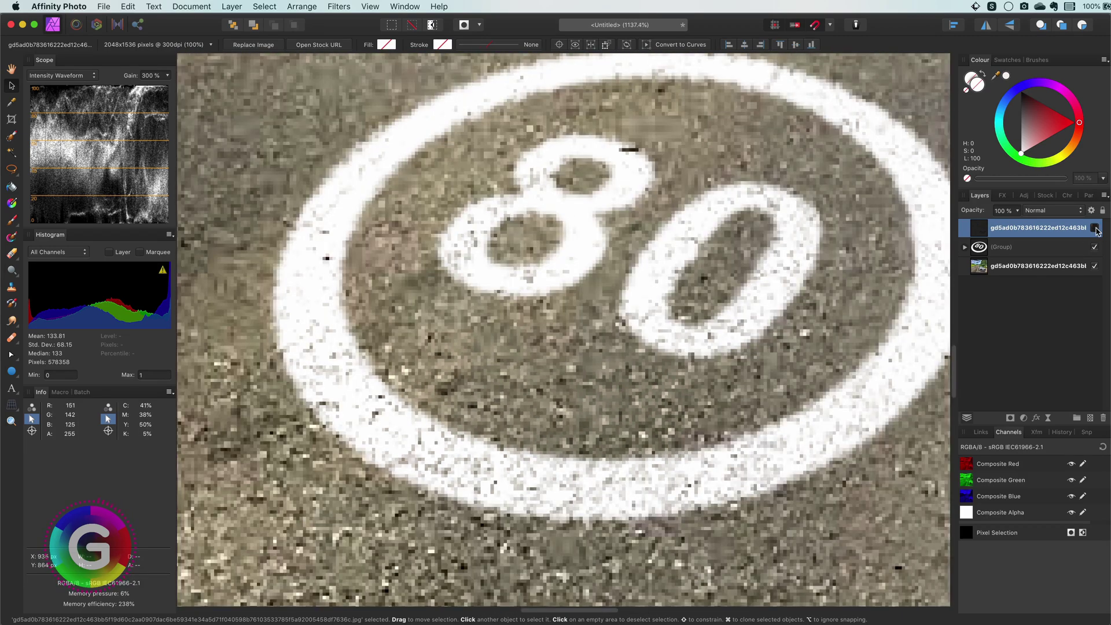
{"action": "left_click", "coordinate": [964, 247]}
{"action": "left_click", "coordinate": [970, 266]}
{"action": "left_click", "coordinate": [1021, 303]}
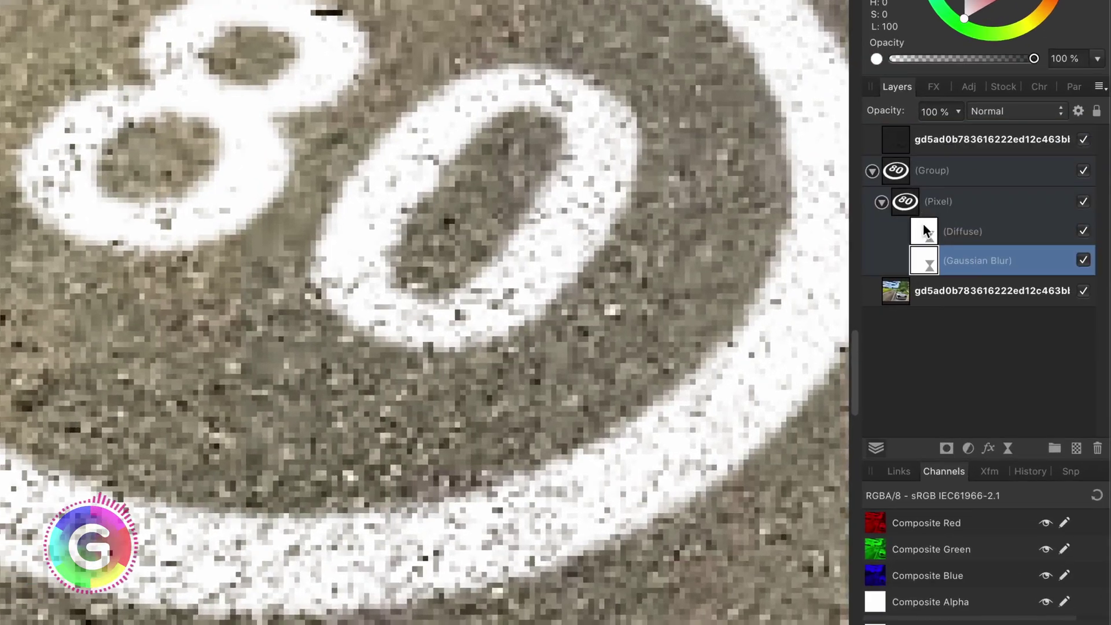
{"action": "left_click", "coordinate": [1021, 284]}
{"action": "left_click_drag", "start_coordinate": [889, 116], "coordinate": [1035, 126]}
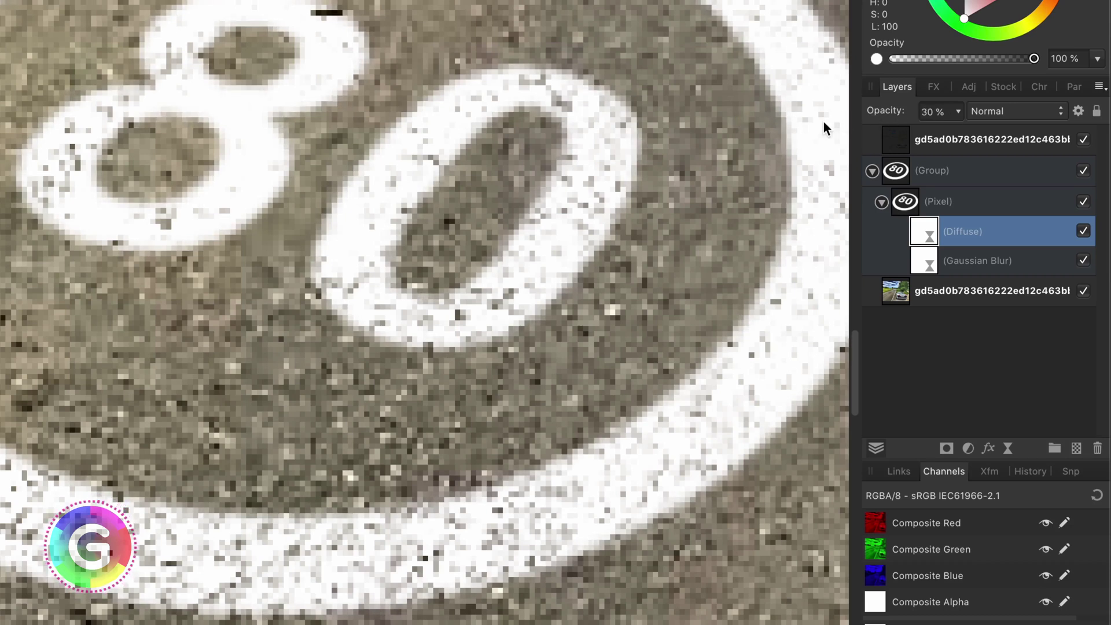
- Lower the Gaussian Blur filter's opacity, then collapse the marking group
{"action": "key", "text": "alt+bracketleft"}
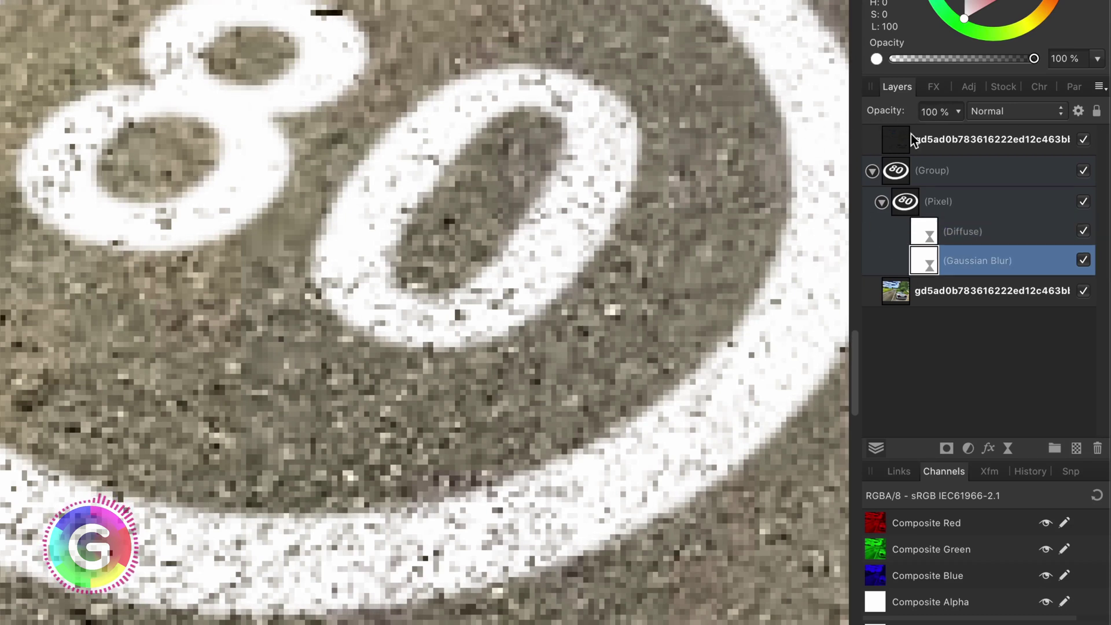
{"action": "left_click_drag", "start_coordinate": [885, 111], "coordinate": [812, 117]}
{"action": "key", "text": "ctrl+0"}
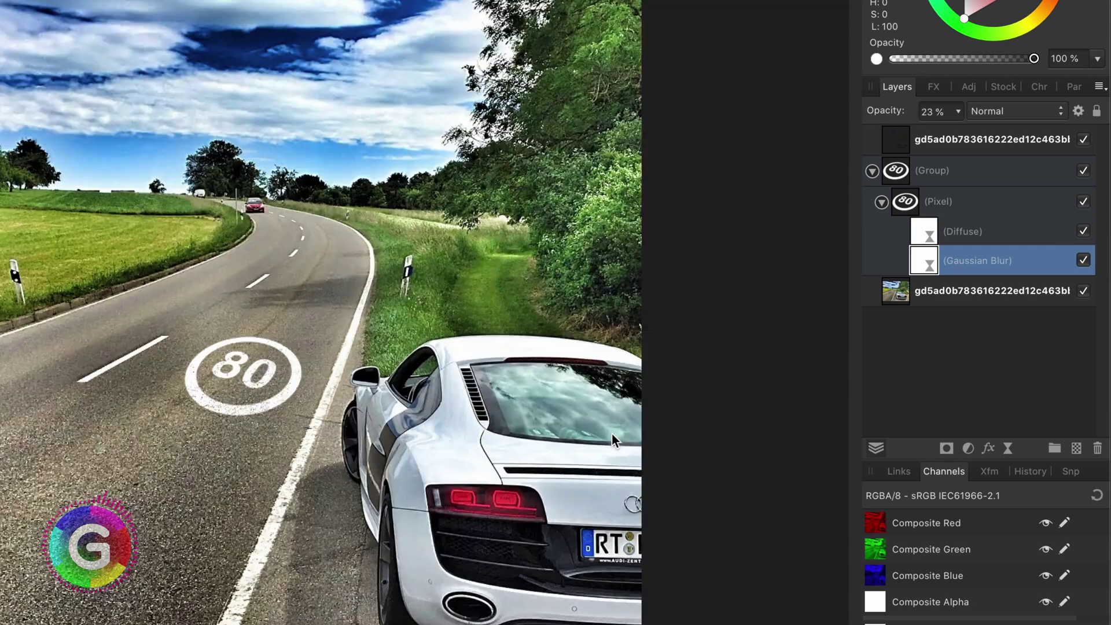
{"action": "left_click", "coordinate": [871, 170]}
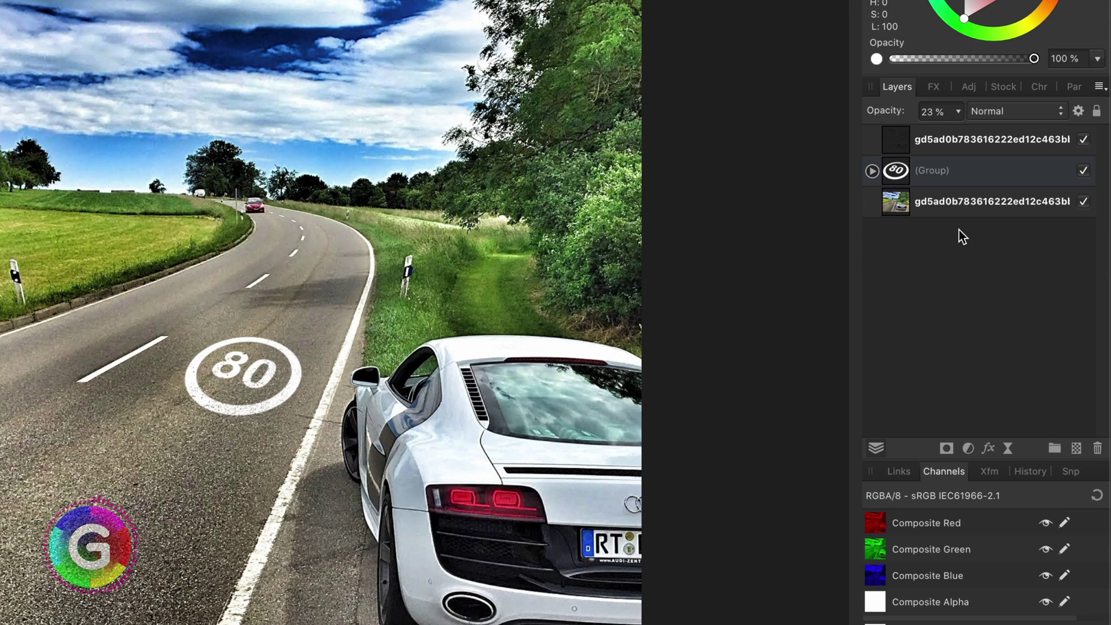
{"action": "left_click", "coordinate": [925, 171]}
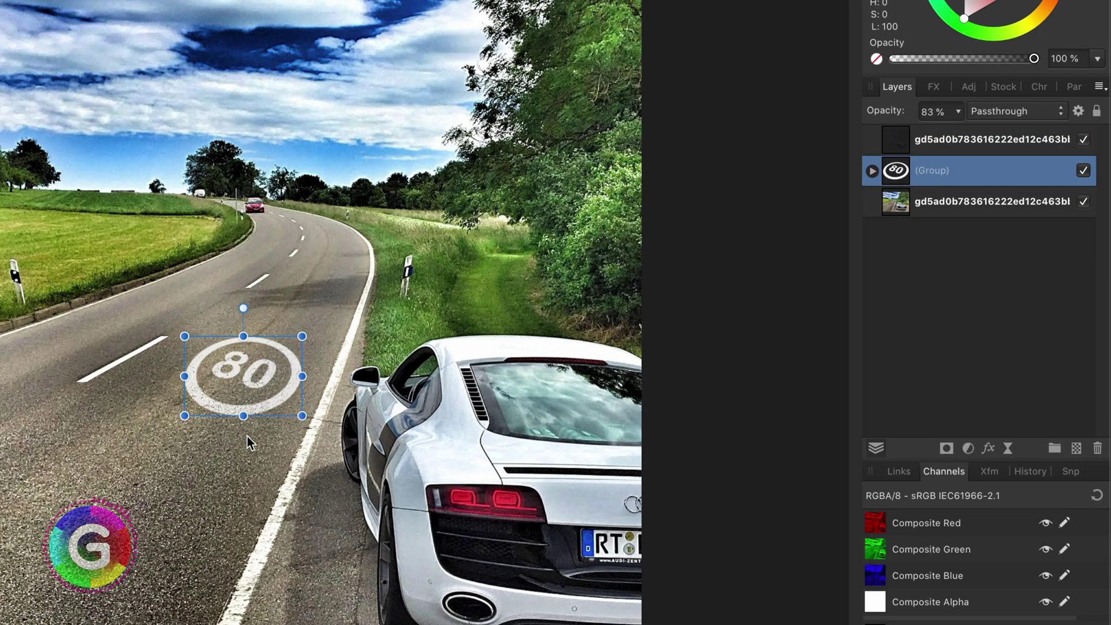
{"action": "left_click", "coordinate": [357, 463]}
- Turn on an Outline effect at minimum width for the 80 marking group
{"action": "scroll", "coordinate": [255, 418], "scroll_direction": "up", "scroll_amount": 5}
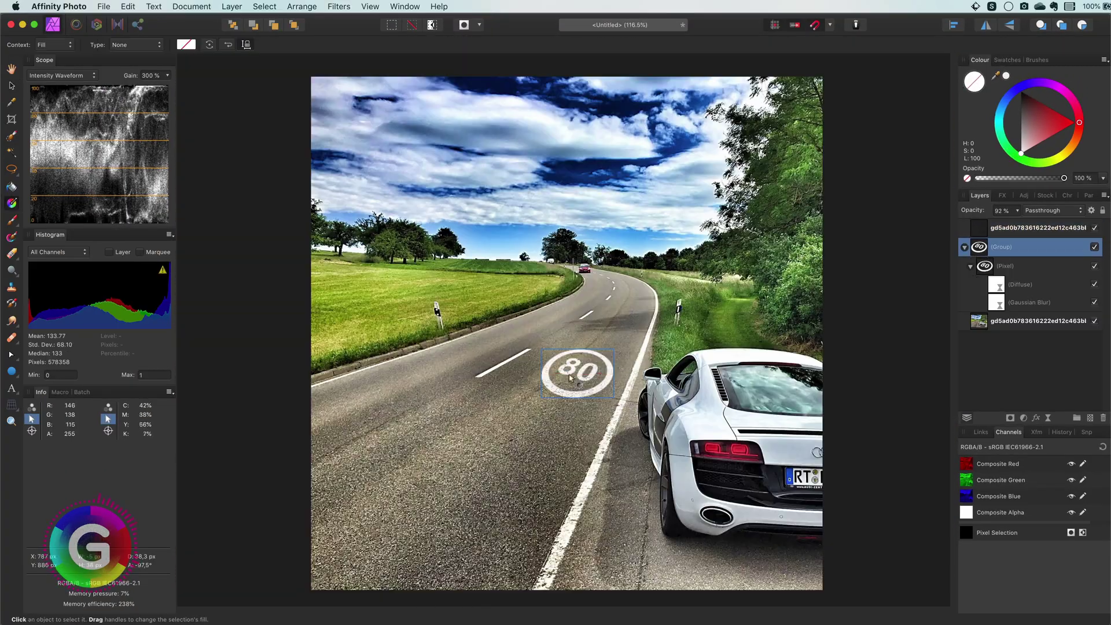
{"action": "scroll", "coordinate": [570, 375], "scroll_direction": "up", "scroll_amount": 6}
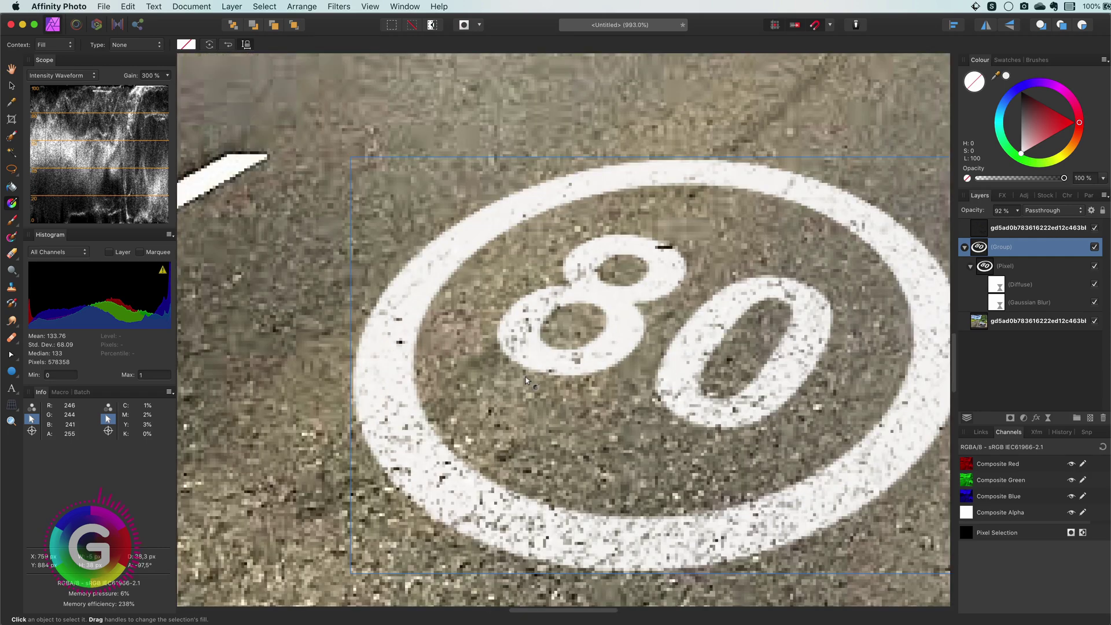
{"action": "scroll", "coordinate": [260, 465], "scroll_direction": "left", "scroll_amount": 8}
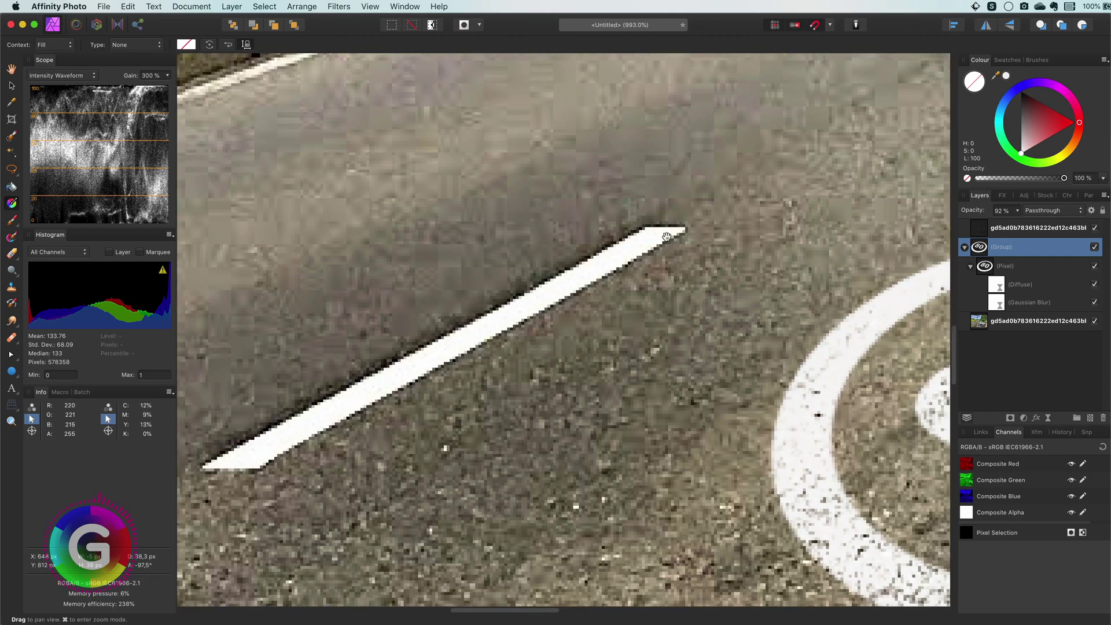
{"action": "scroll", "coordinate": [759, 380], "scroll_direction": "down", "scroll_amount": 2}
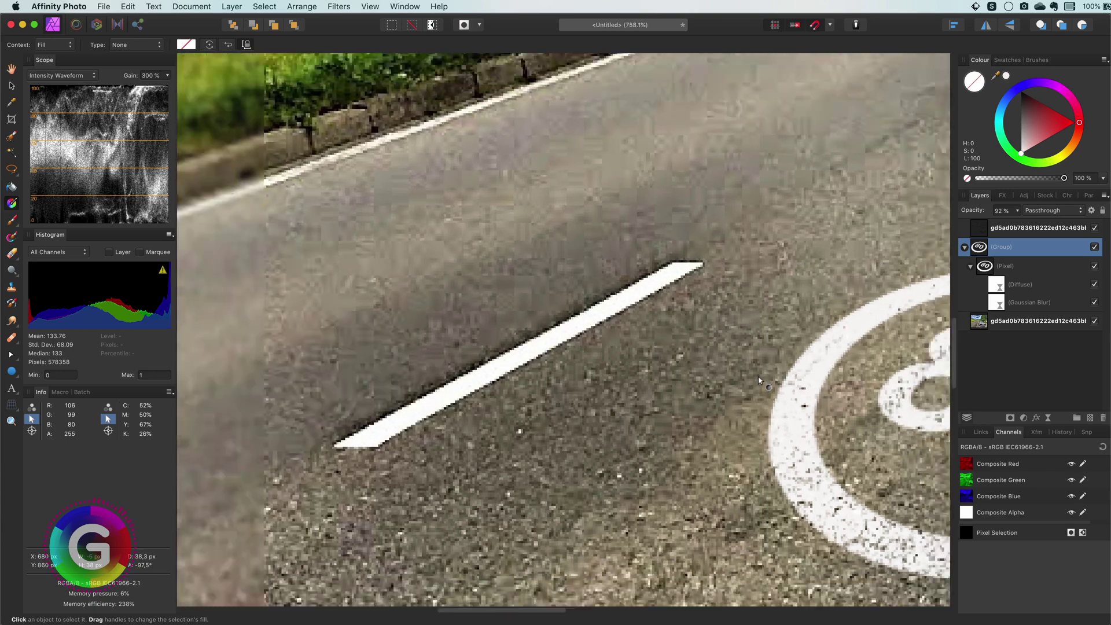
{"action": "scroll", "coordinate": [759, 380], "scroll_direction": "down", "scroll_amount": 2}
{"action": "left_click_drag", "start_coordinate": [759, 380], "coordinate": [438, 344]}
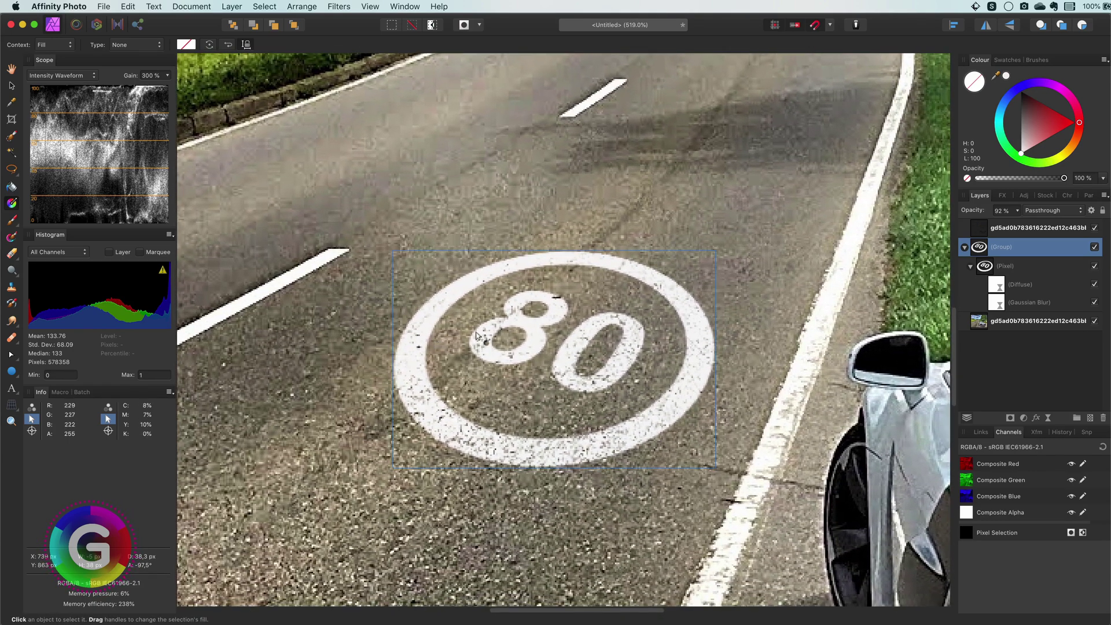
{"action": "left_click", "coordinate": [1002, 194]}
{"action": "left_click", "coordinate": [977, 326]}
{"action": "left_click_drag", "start_coordinate": [1000, 383], "coordinate": [990, 383]}
- Set the outline to Outside alignment, white, about 49% opacity, with an adjusted width
{"action": "left_click", "coordinate": [1090, 327]}
{"action": "left_click", "coordinate": [292, 291]}
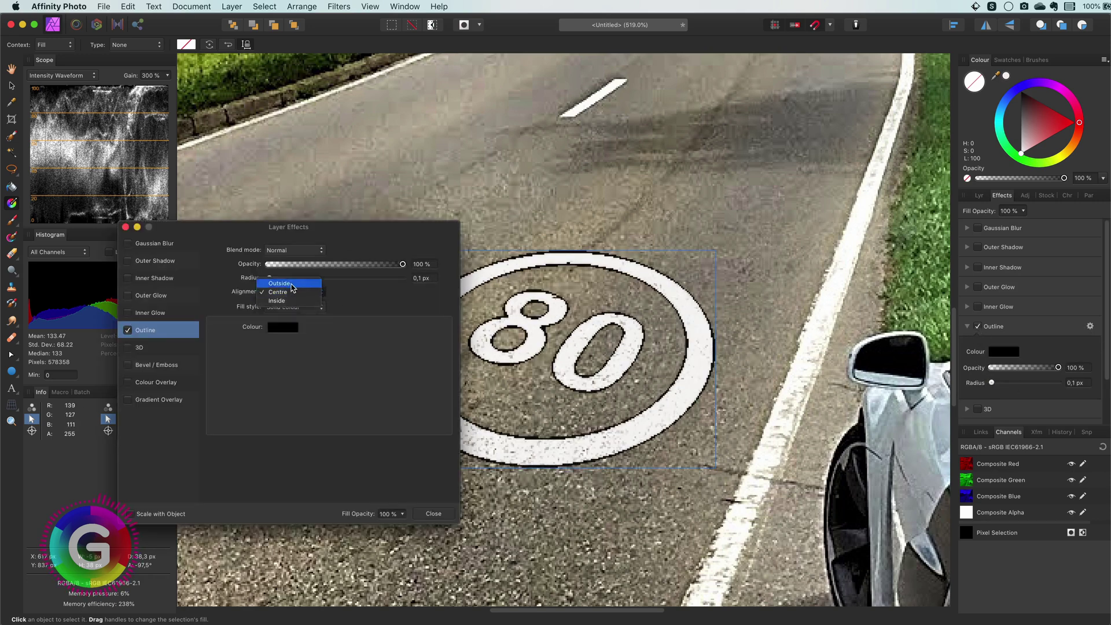
{"action": "left_click", "coordinate": [292, 283]}
{"action": "left_click", "coordinate": [283, 327]}
{"action": "left_click", "coordinate": [316, 457]}
{"action": "left_click_drag", "start_coordinate": [402, 263], "coordinate": [333, 264]}
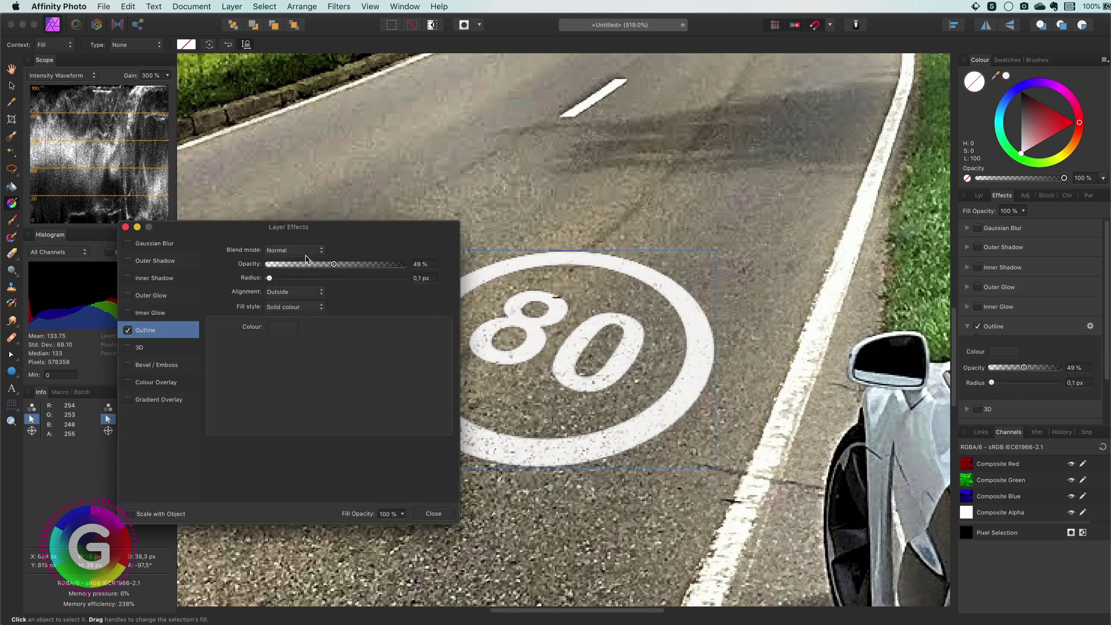
{"action": "left_click_drag", "start_coordinate": [269, 278], "coordinate": [293, 292]}
{"action": "key", "text": "Return"}
{"action": "left_click", "coordinate": [977, 247]}
{"action": "left_click", "coordinate": [1089, 247]}
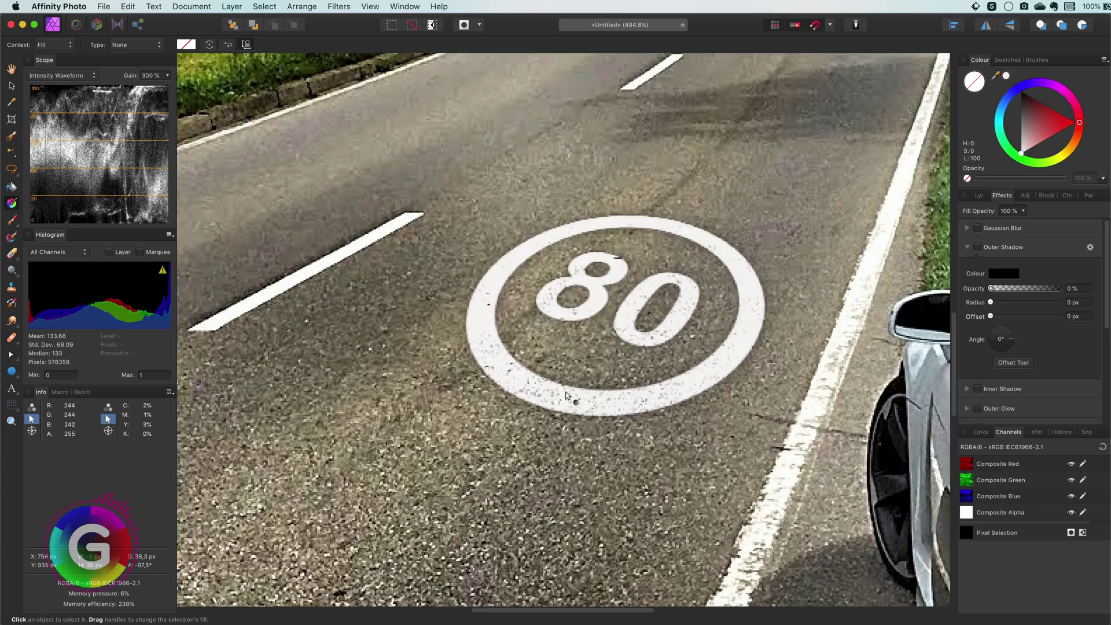
- Lower the group's Underlying Composition Ranges left node and add a midpoint so dark asphalt shows through
{"action": "left_click", "coordinate": [979, 196]}
{"action": "left_click", "coordinate": [982, 249]}
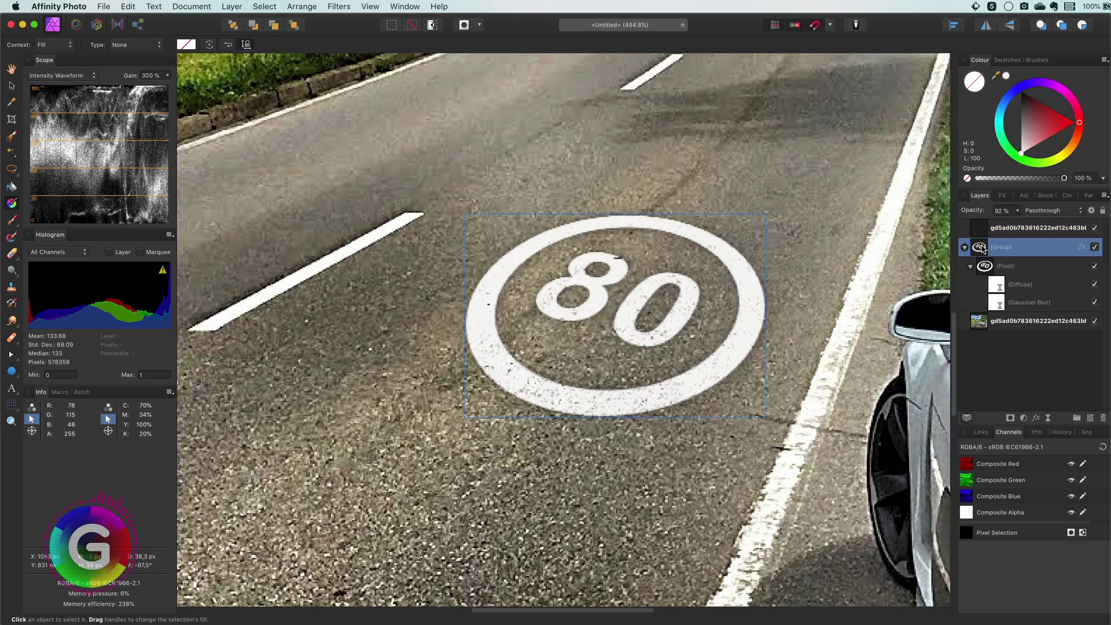
{"action": "left_click", "coordinate": [964, 247]}
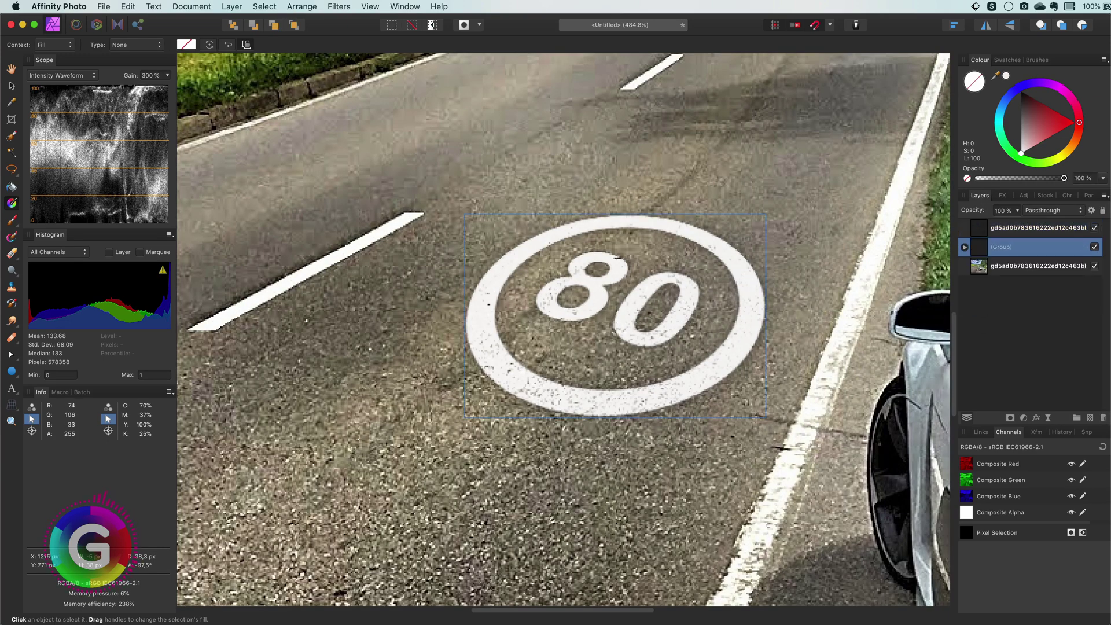
{"action": "left_click", "coordinate": [1091, 210]}
{"action": "left_click_drag", "start_coordinate": [337, 426], "coordinate": [367, 453]}
{"action": "left_click_drag", "start_coordinate": [335, 516], "coordinate": [325, 551]}
{"action": "left_click", "coordinate": [368, 443]}
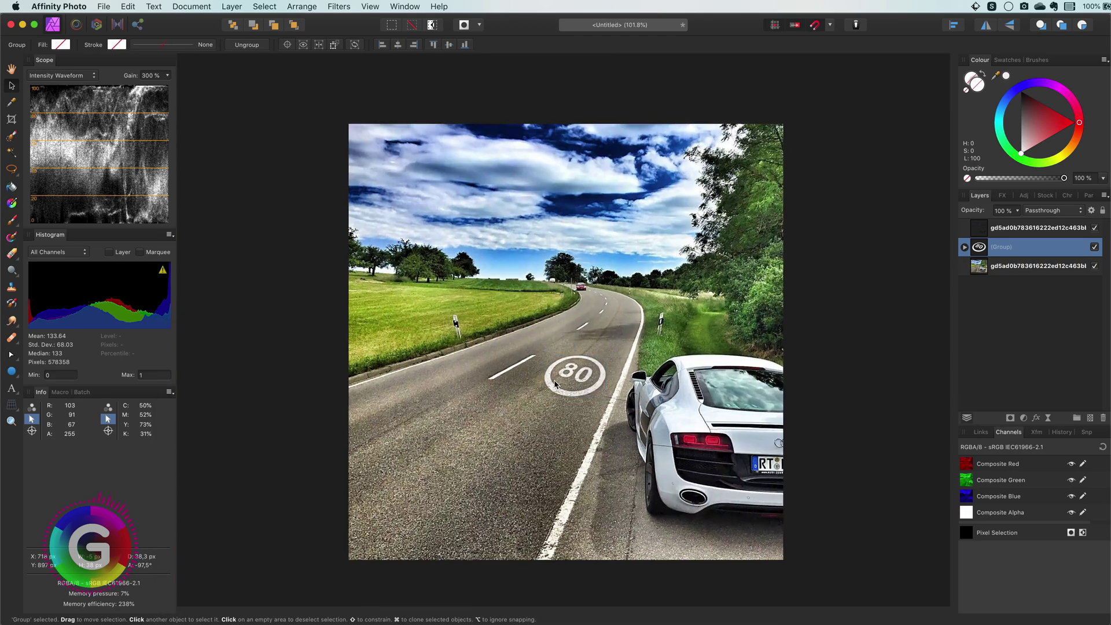
- Narrow the 80 marking slightly and tilt it to follow the road
{"action": "scroll", "coordinate": [647, 444], "scroll_direction": "up", "scroll_amount": 5}
{"action": "left_click", "coordinate": [697, 382]}
{"action": "left_click_drag", "start_coordinate": [713, 370], "coordinate": [705, 368]}
{"action": "left_click_drag", "start_coordinate": [619, 294], "coordinate": [609, 293]}
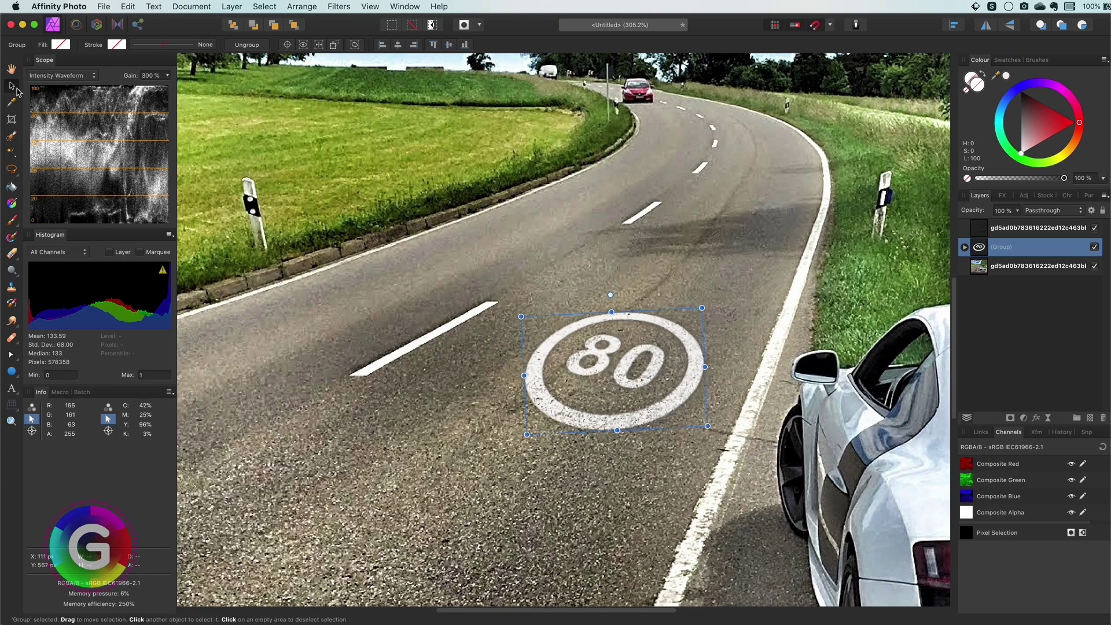
- Move the 80 marking group up the road toward the tree shadow and shrink it
{"action": "left_click", "coordinate": [496, 204]}
{"action": "key", "text": "super+0"}
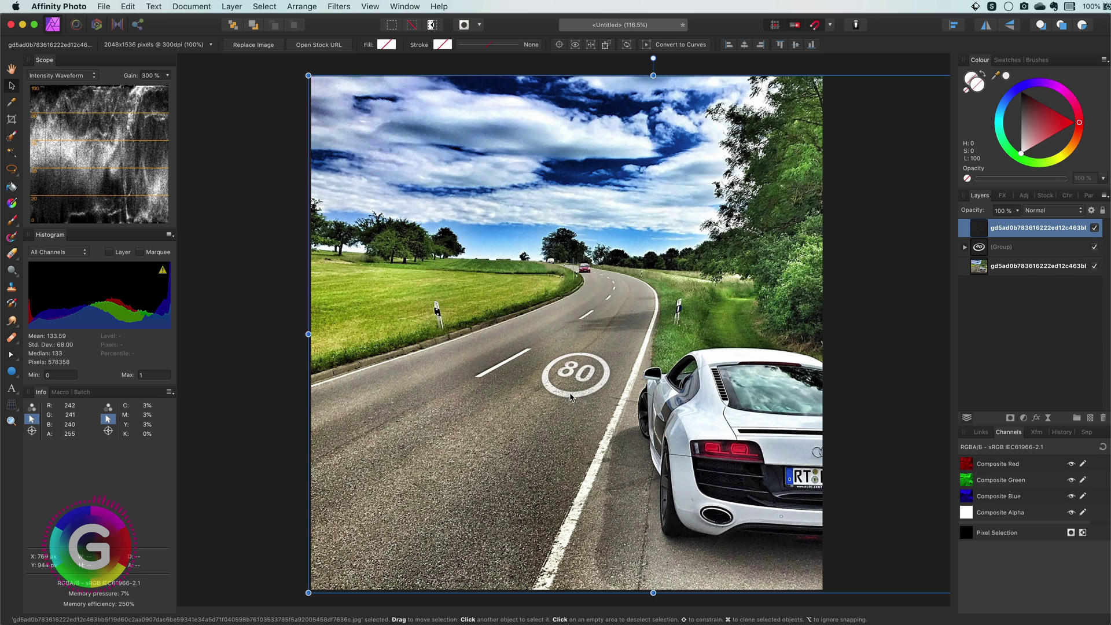
{"action": "left_click", "coordinate": [976, 249]}
{"action": "left_click_drag", "start_coordinate": [584, 393], "coordinate": [620, 350]}
{"action": "left_click_drag", "start_coordinate": [650, 353], "coordinate": [617, 323]}
- Shift the marking right into the shadow and rotate it about 11° to match the curve
{"action": "scroll", "coordinate": [617, 324], "scroll_direction": "up", "scroll_amount": 5}
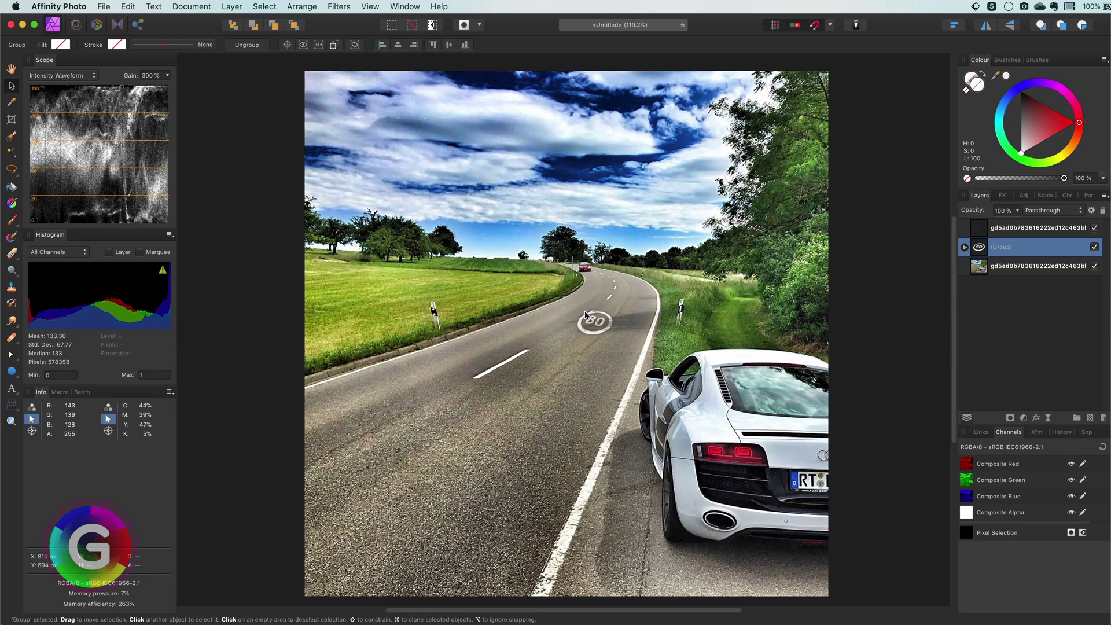
{"action": "left_click_drag", "start_coordinate": [626, 379], "coordinate": [717, 377]}
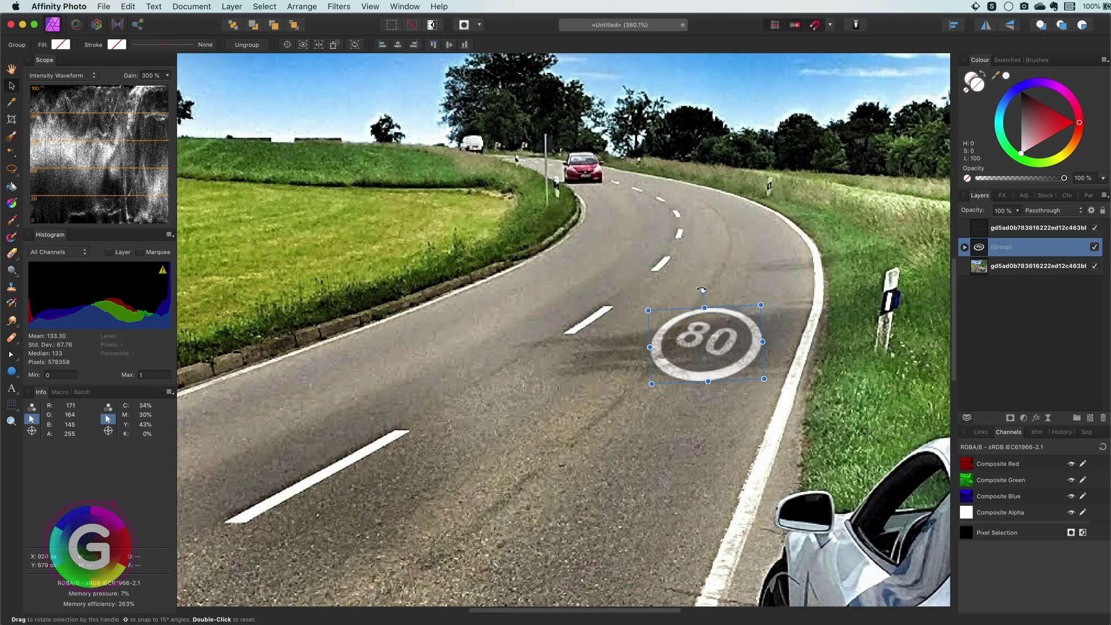
{"action": "left_click_drag", "start_coordinate": [702, 290], "coordinate": [691, 284]}
{"action": "left_click_drag", "start_coordinate": [710, 380], "coordinate": [689, 383]}
{"action": "left_click", "coordinate": [692, 430]}
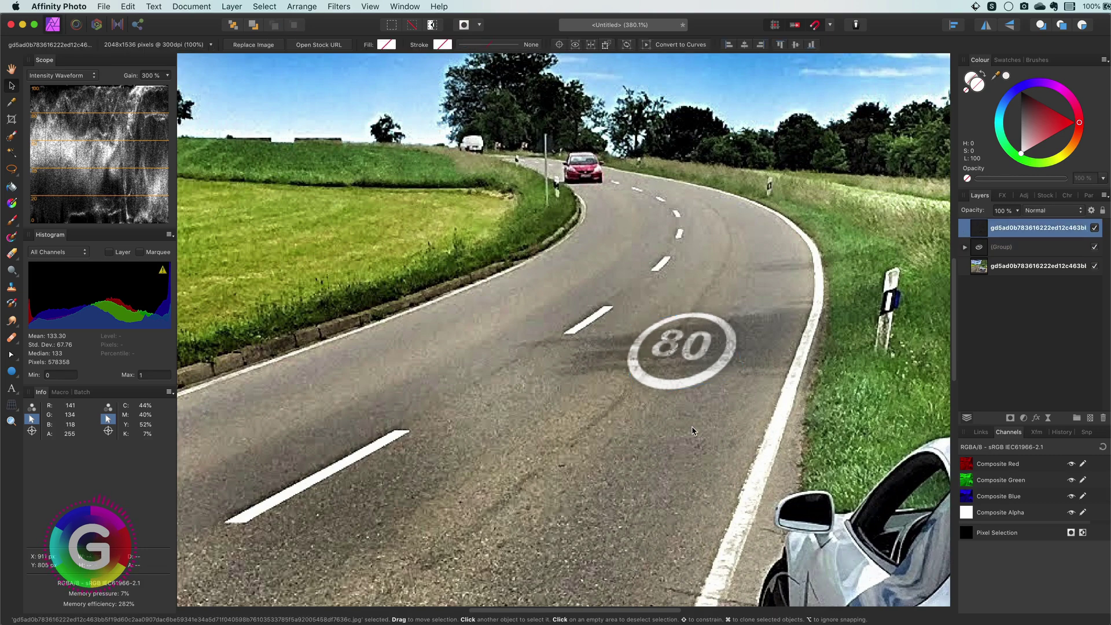
{"action": "key", "text": "super+0"}
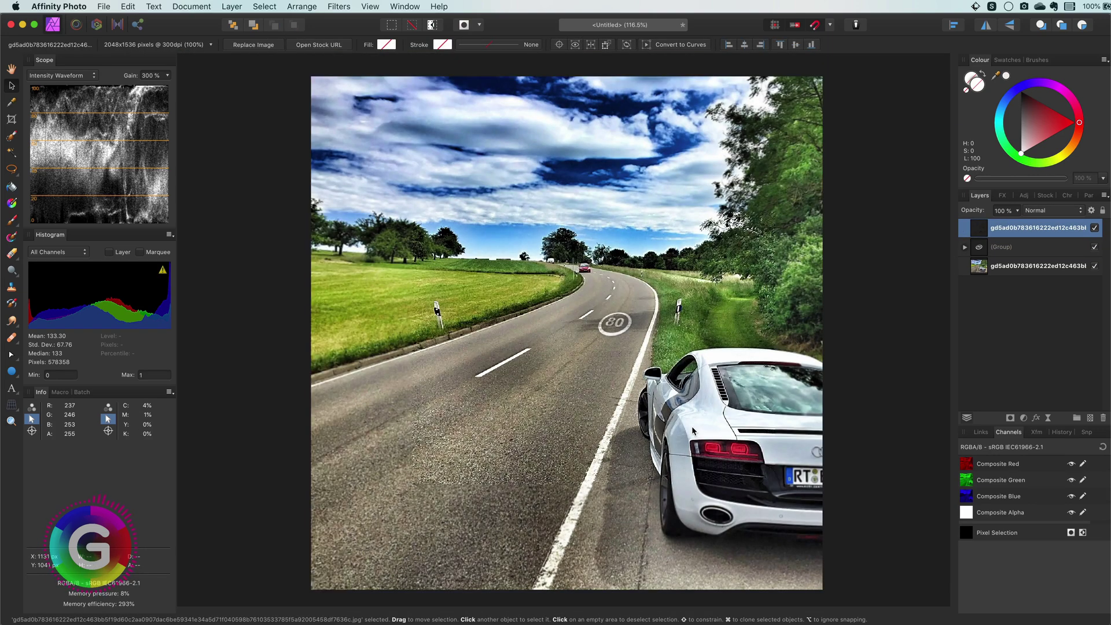